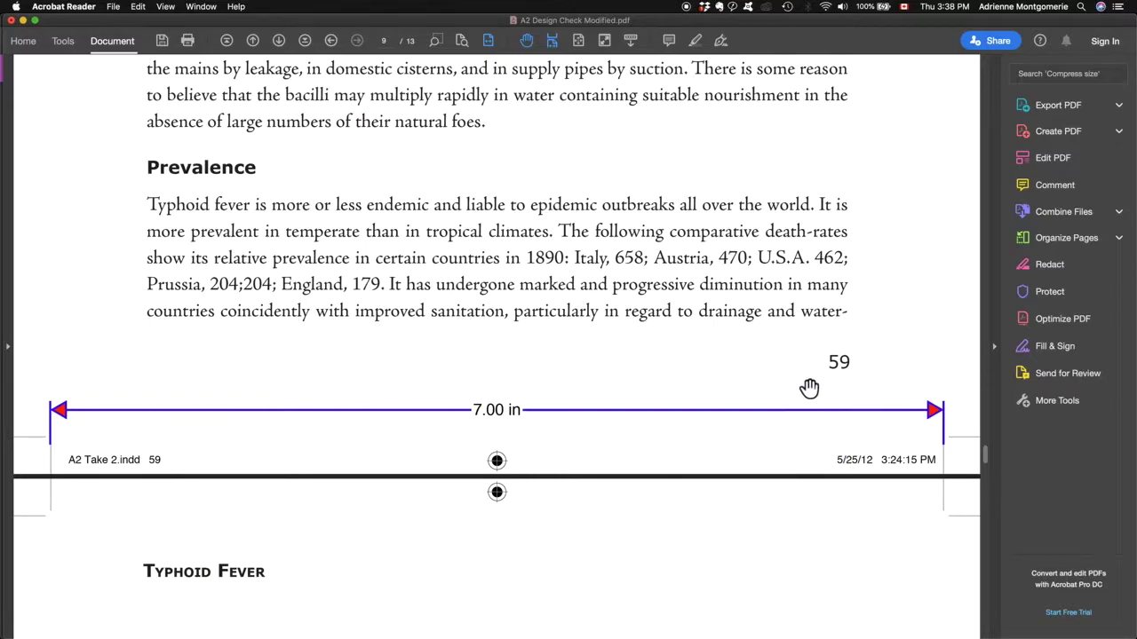
Step: Open the Measure tools and activate the Measuring Tool for distance measurements on page 59
{"action": "left_click", "coordinate": [70, 41]}
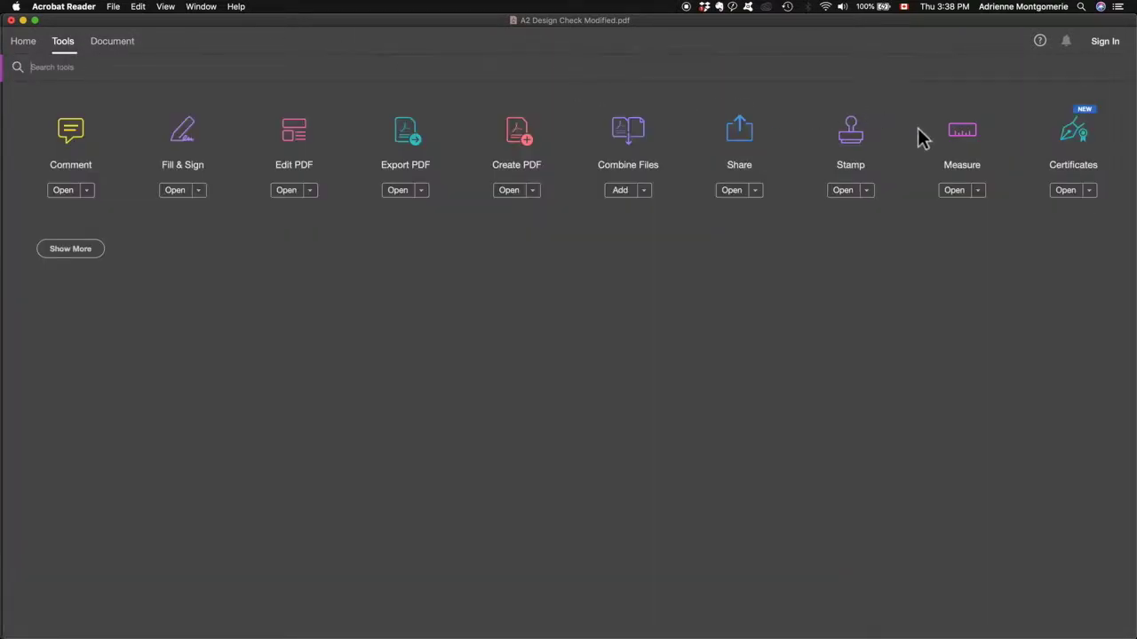
{"action": "left_click", "coordinate": [959, 150]}
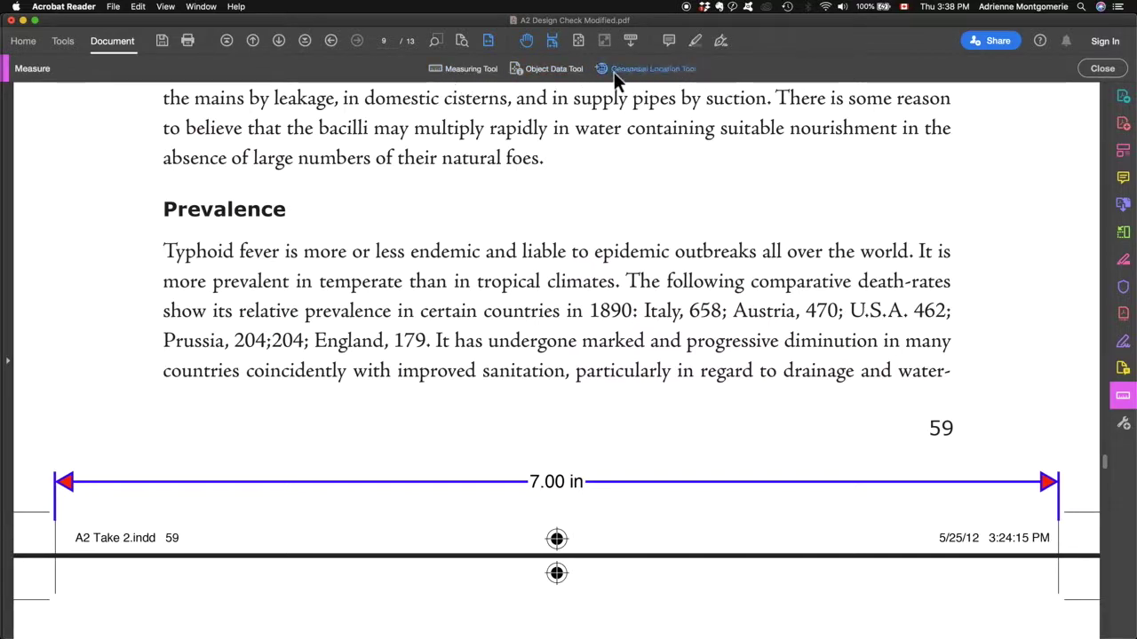
{"action": "left_click", "coordinate": [473, 70]}
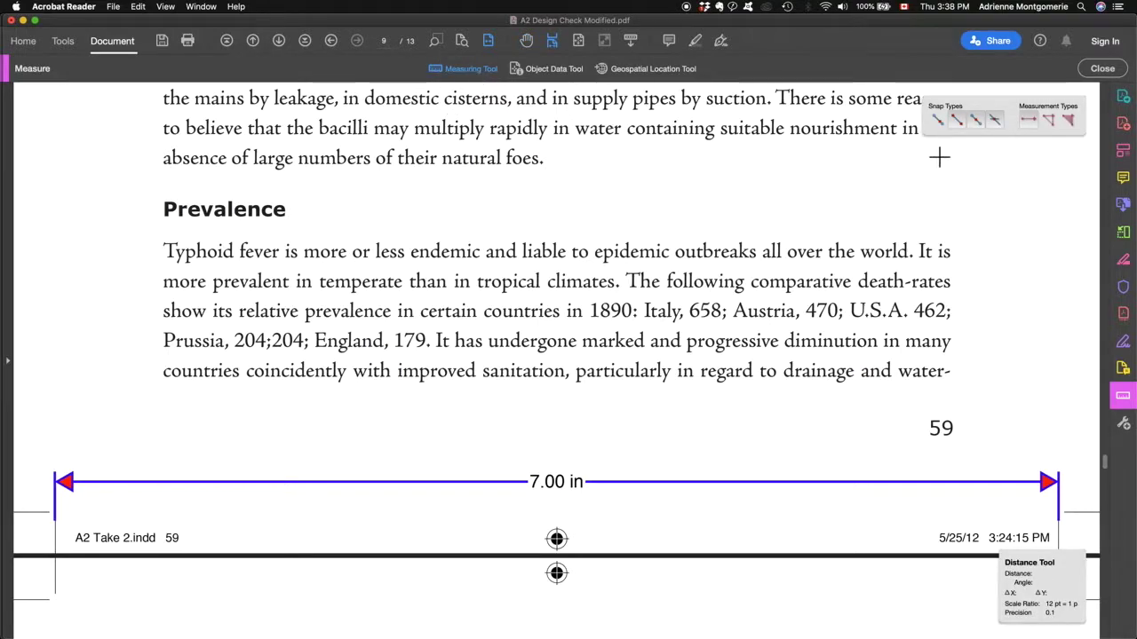
{"action": "left_click", "coordinate": [991, 119]}
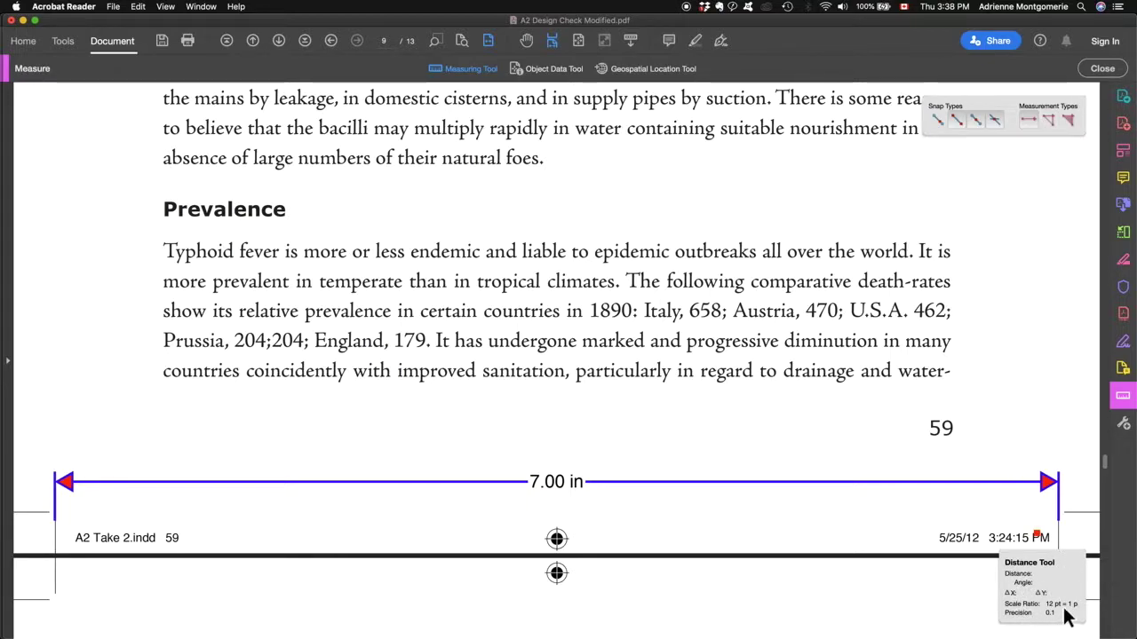
Step: Check the measurement scale ratio and precision, accepting 12 pt = 1 p with a precision of 0.1
{"action": "right_click", "coordinate": [591, 176]}
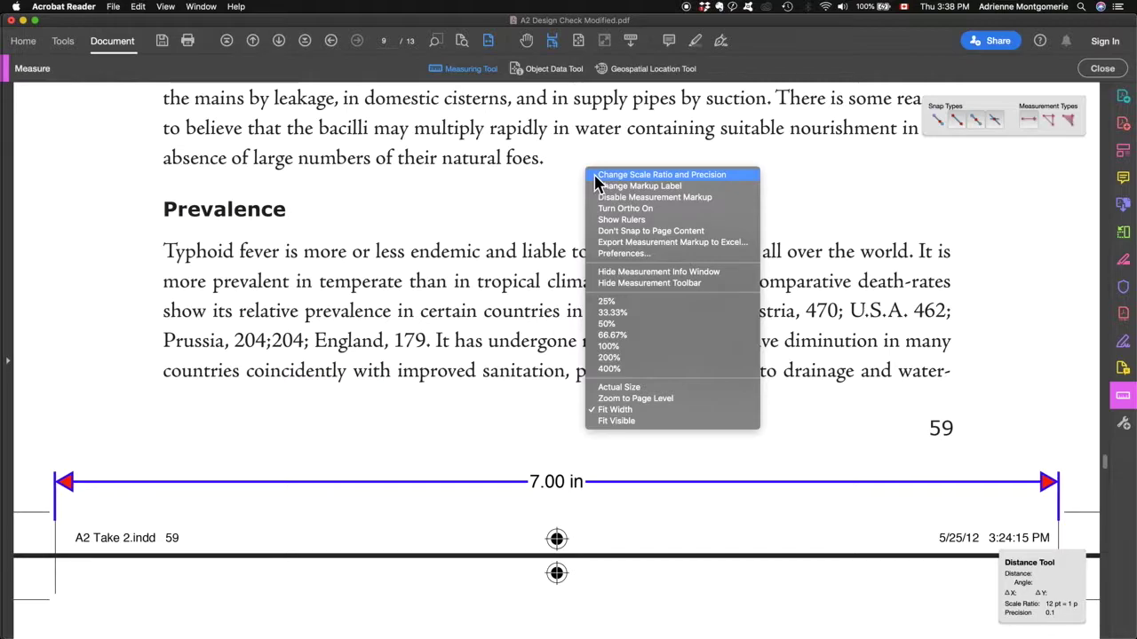
{"action": "left_click", "coordinate": [595, 176]}
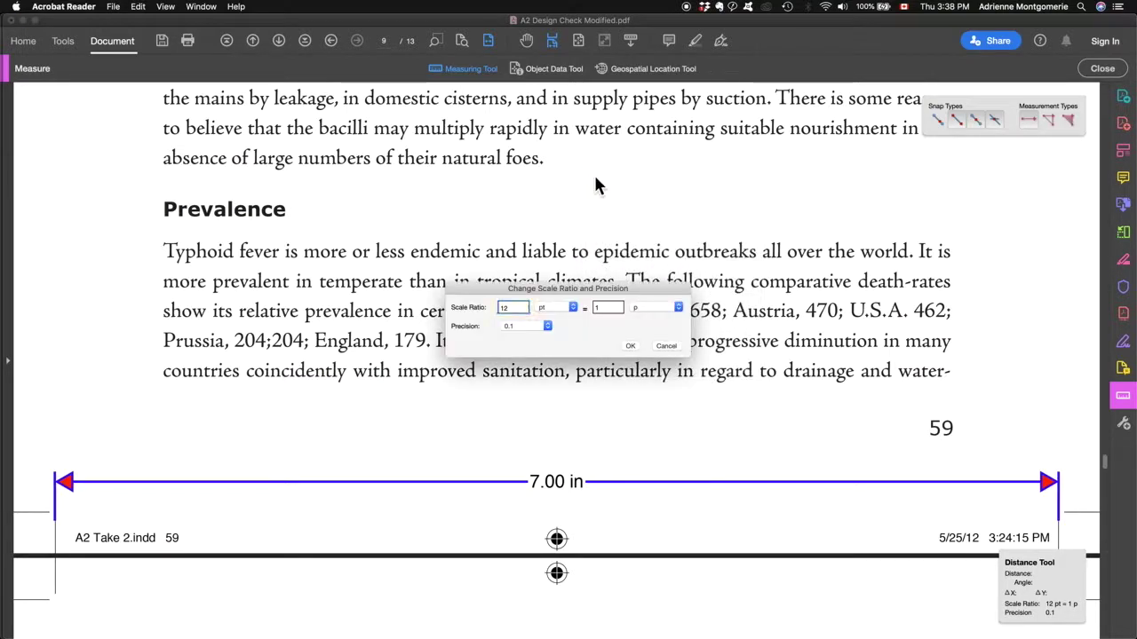
{"action": "left_click_drag", "start_coordinate": [638, 289], "coordinate": [740, 158]}
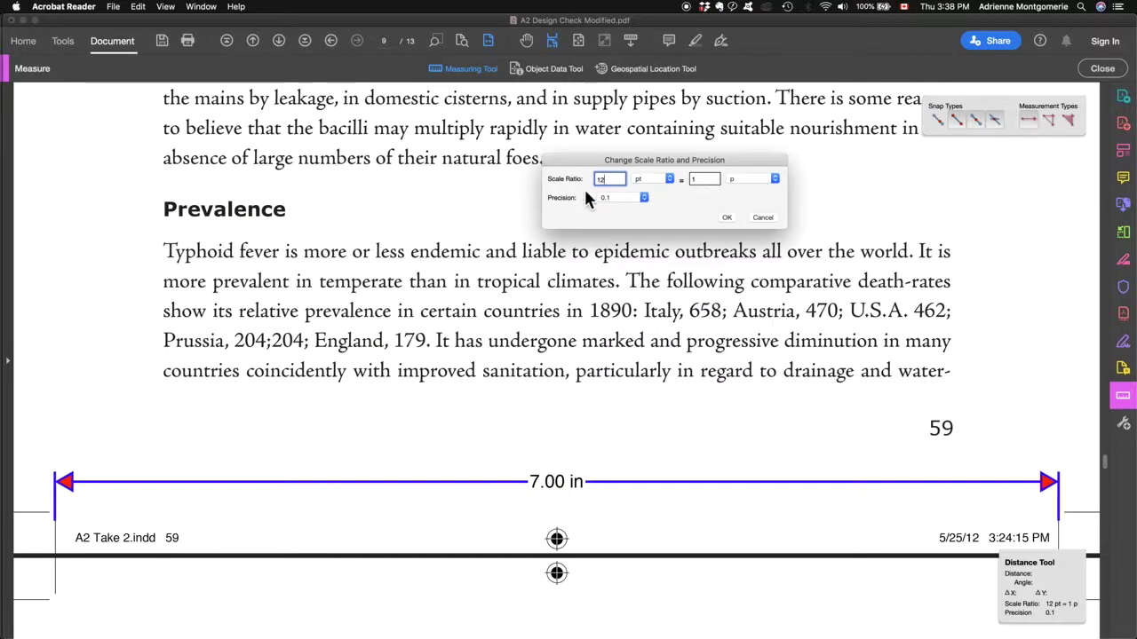
{"action": "left_click", "coordinate": [728, 218]}
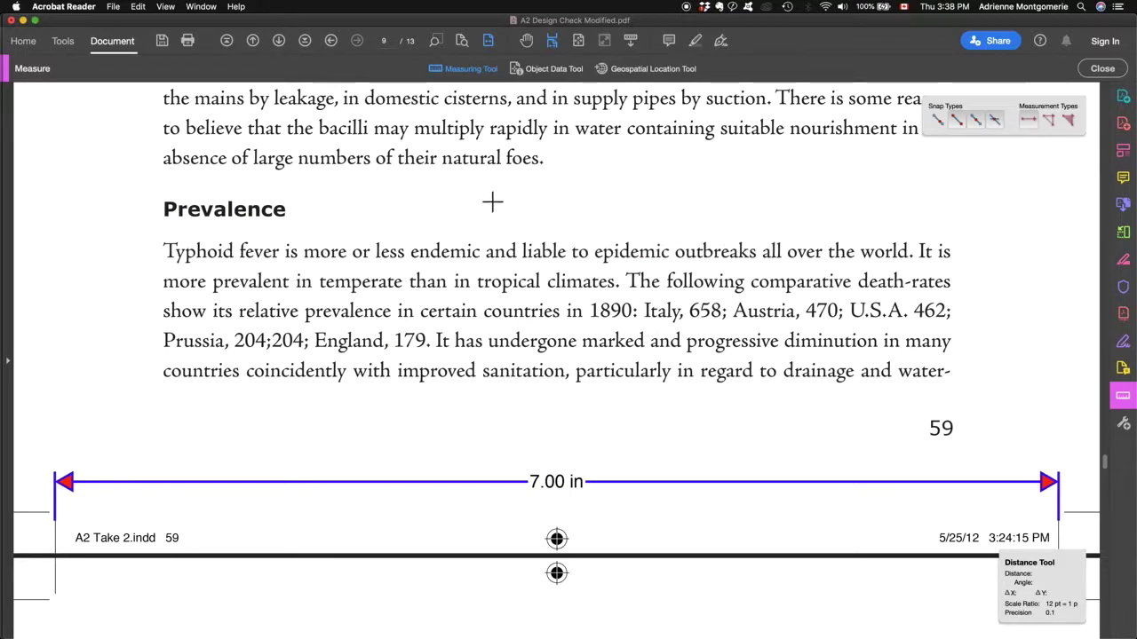
Step: Try measuring the gap from the Prevalence heading's baseline to the first body line's baseline, and delete that measurement
{"action": "left_click", "coordinate": [293, 232]}
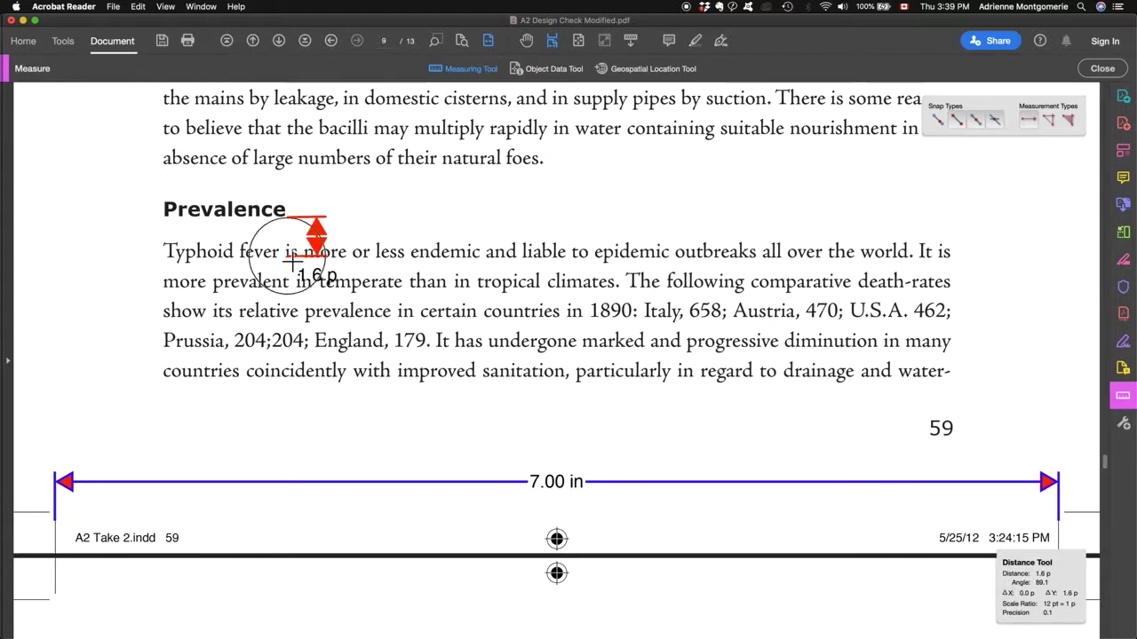
{"action": "left_click", "coordinate": [292, 257]}
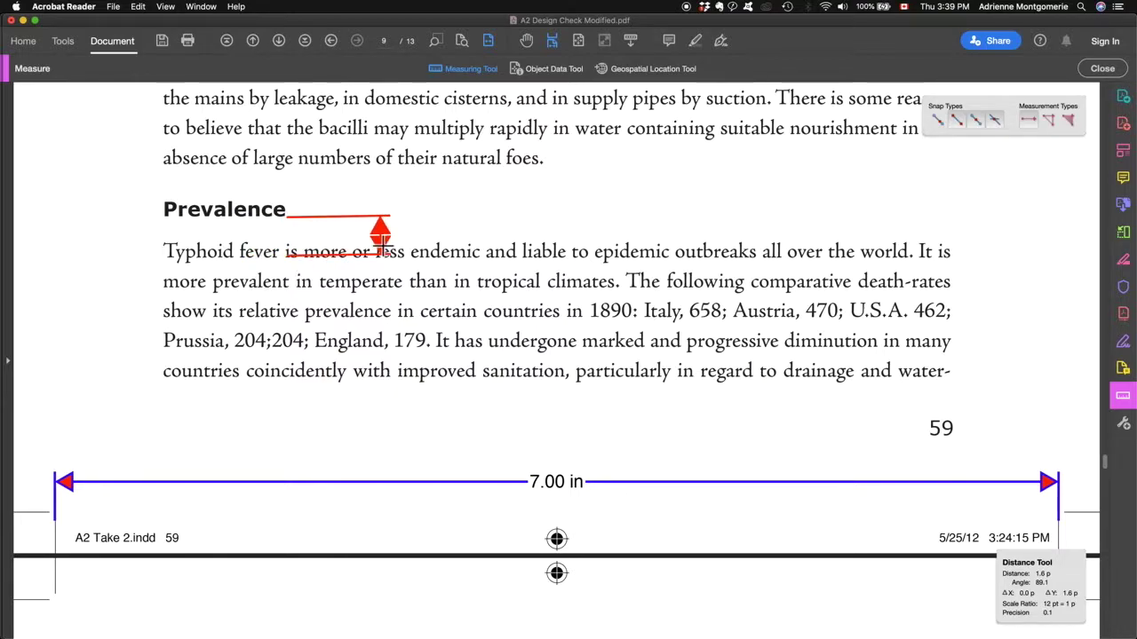
{"action": "left_click", "coordinate": [376, 238]}
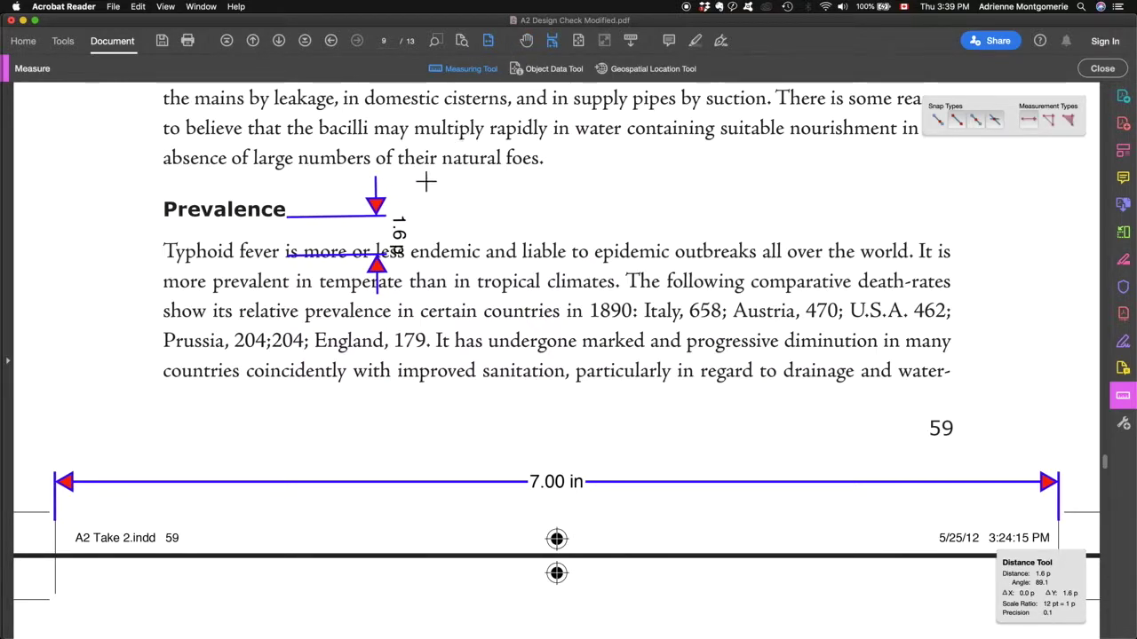
{"action": "right_click", "coordinate": [383, 217]}
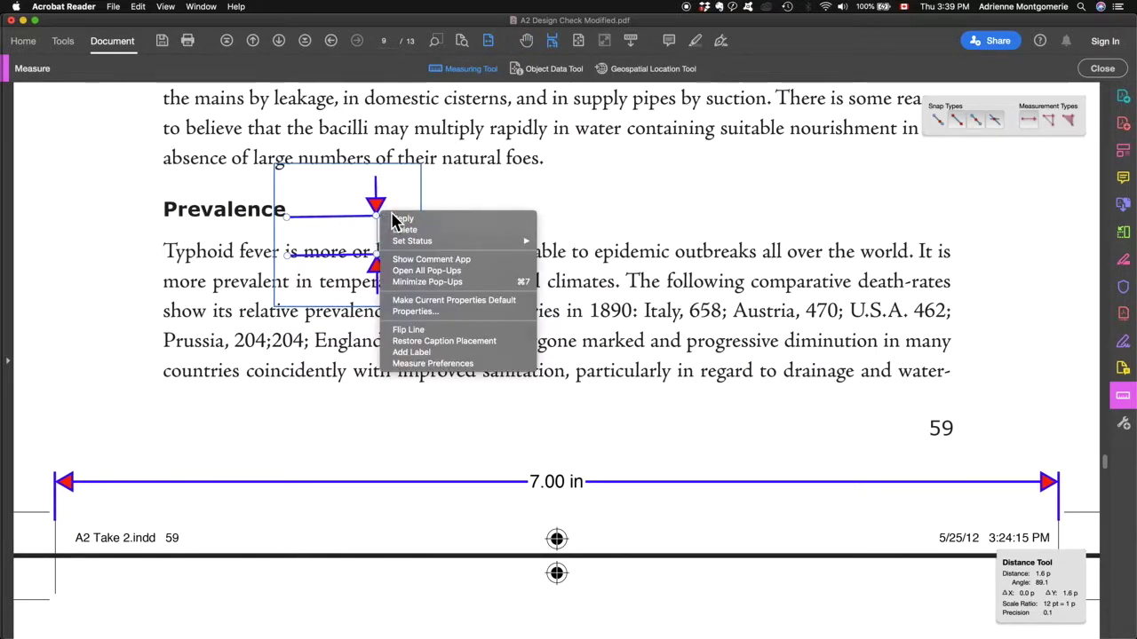
{"action": "left_click", "coordinate": [405, 229]}
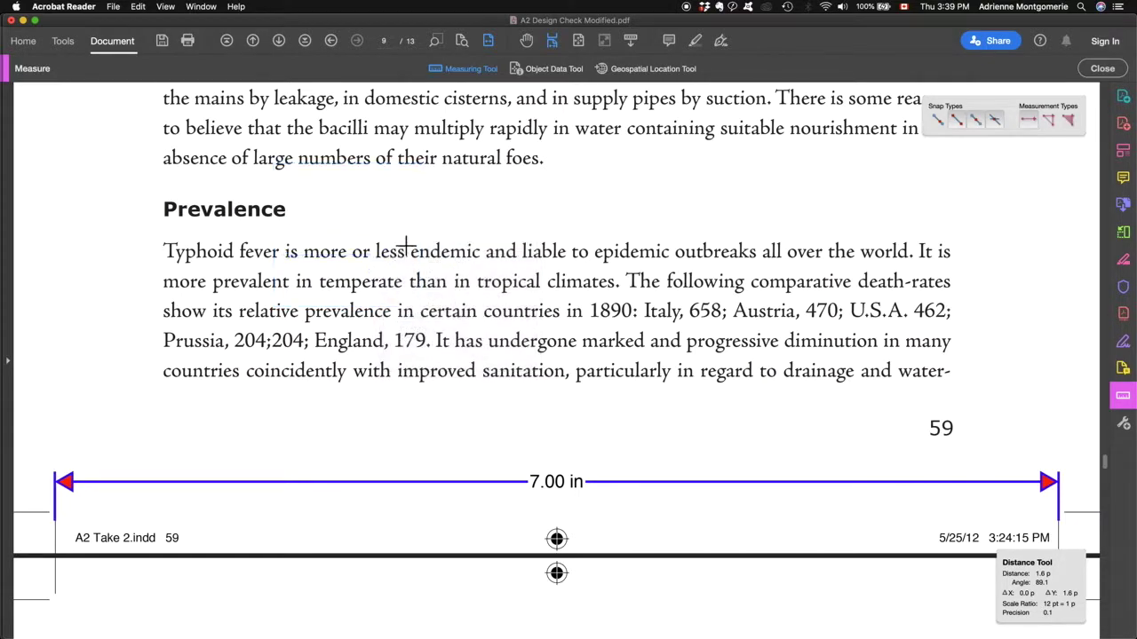
Step: Measure the vertical spacing from the Prevalence heading's baseline to the first body line's baseline, and inspect the measurement up close
{"action": "left_click", "coordinate": [292, 220]}
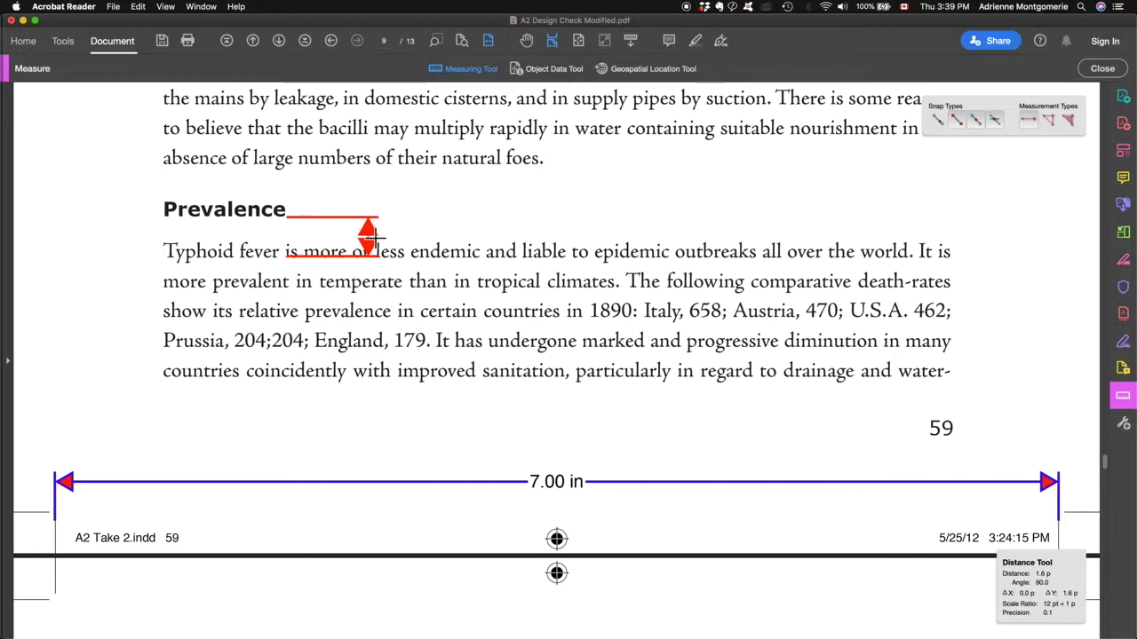
{"action": "left_click", "coordinate": [374, 326]}
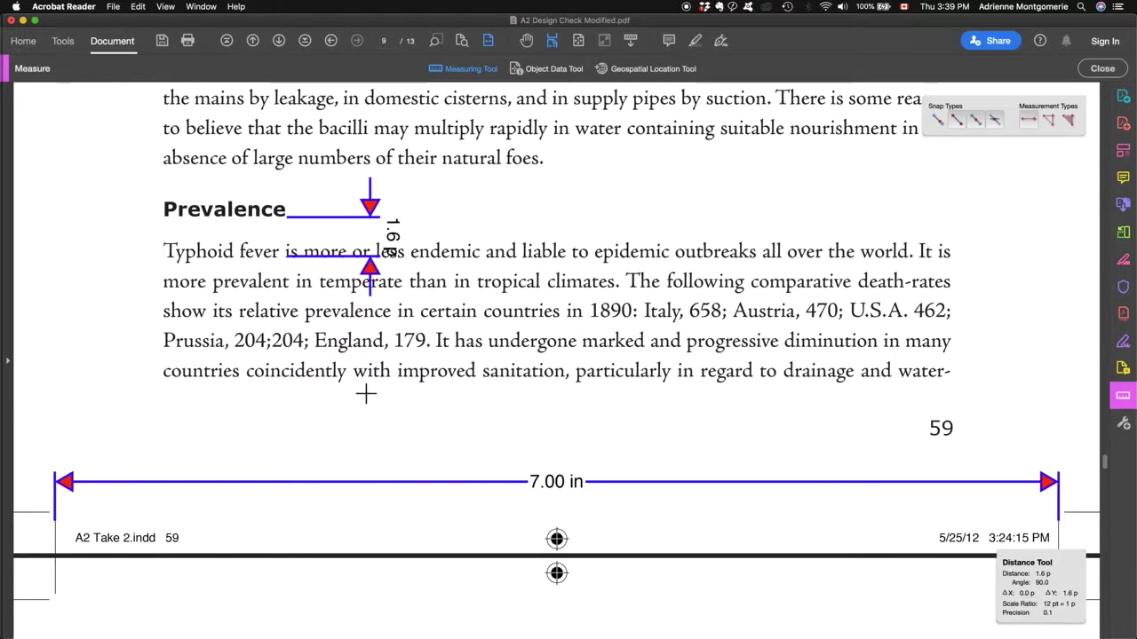
{"action": "left_click", "coordinate": [435, 41]}
{"action": "left_click_drag", "start_coordinate": [423, 163], "coordinate": [211, 355]}
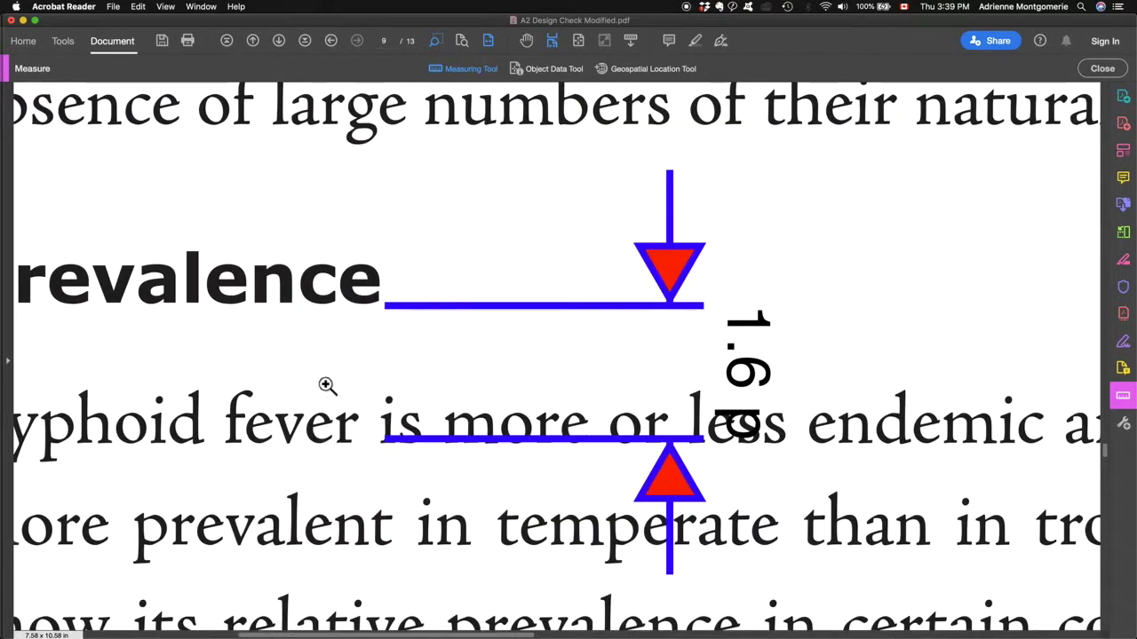
{"action": "right_click", "coordinate": [754, 364]}
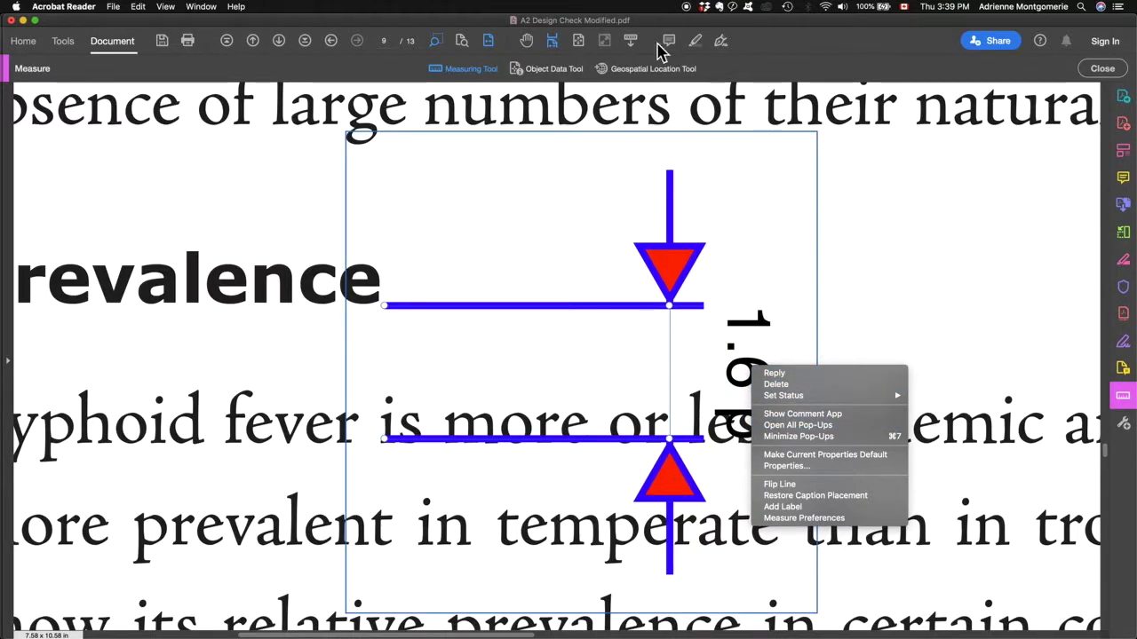
{"action": "left_click", "coordinate": [525, 42]}
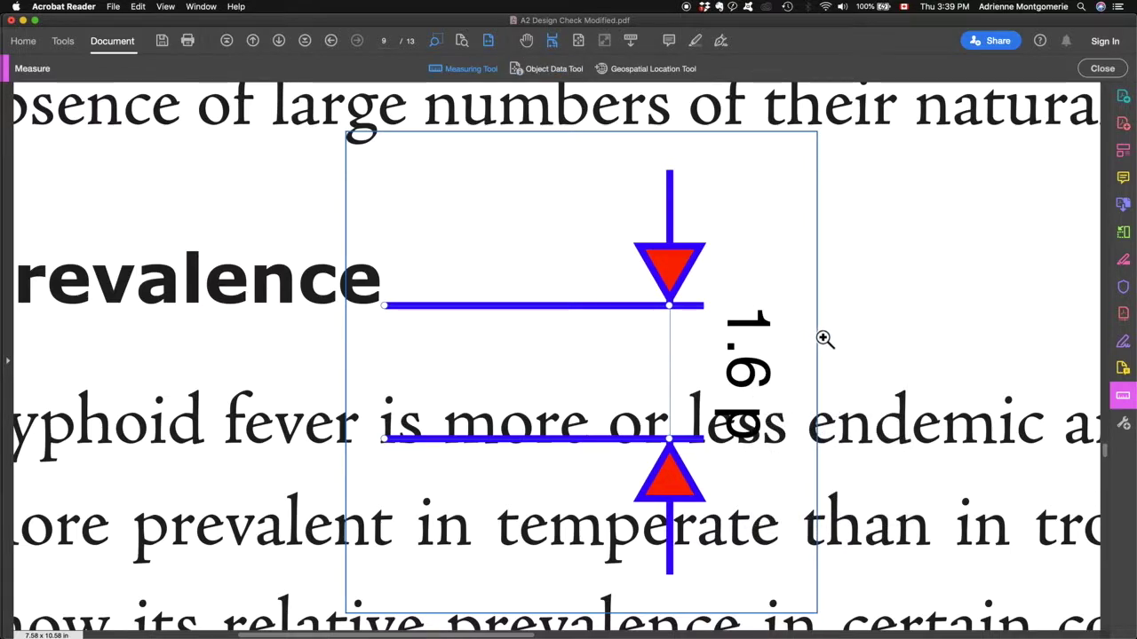
{"action": "left_click", "coordinate": [555, 43]}
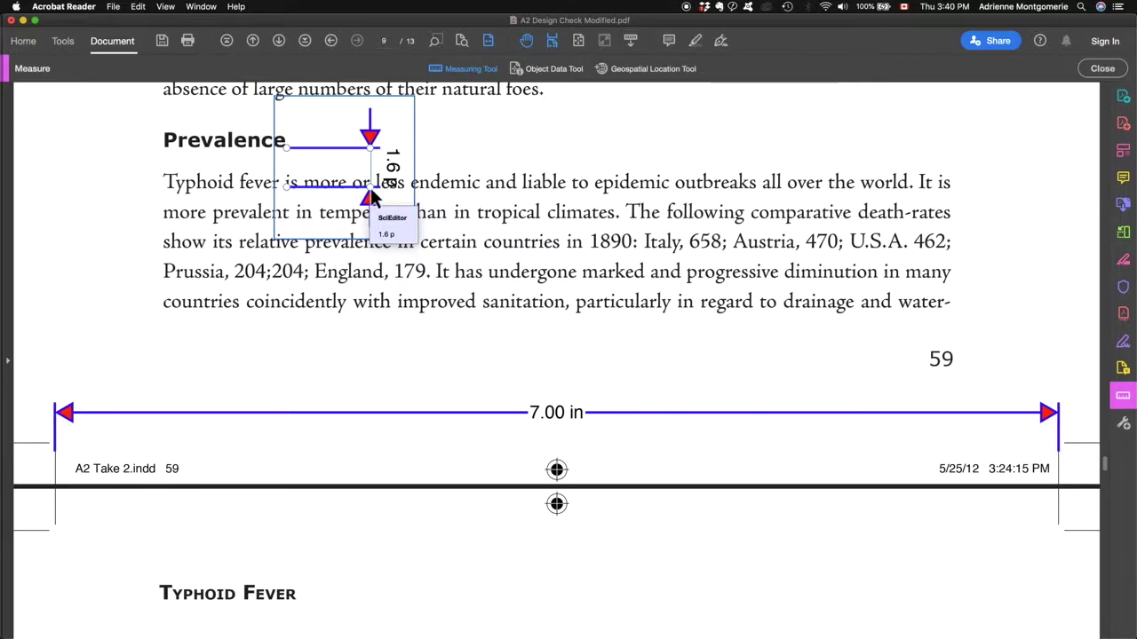
Step: Try placing the heading spacing measurement in the page's left margin, and return it to the right of the Prevalence heading
{"action": "left_click_drag", "start_coordinate": [370, 187], "coordinate": [104, 197]}
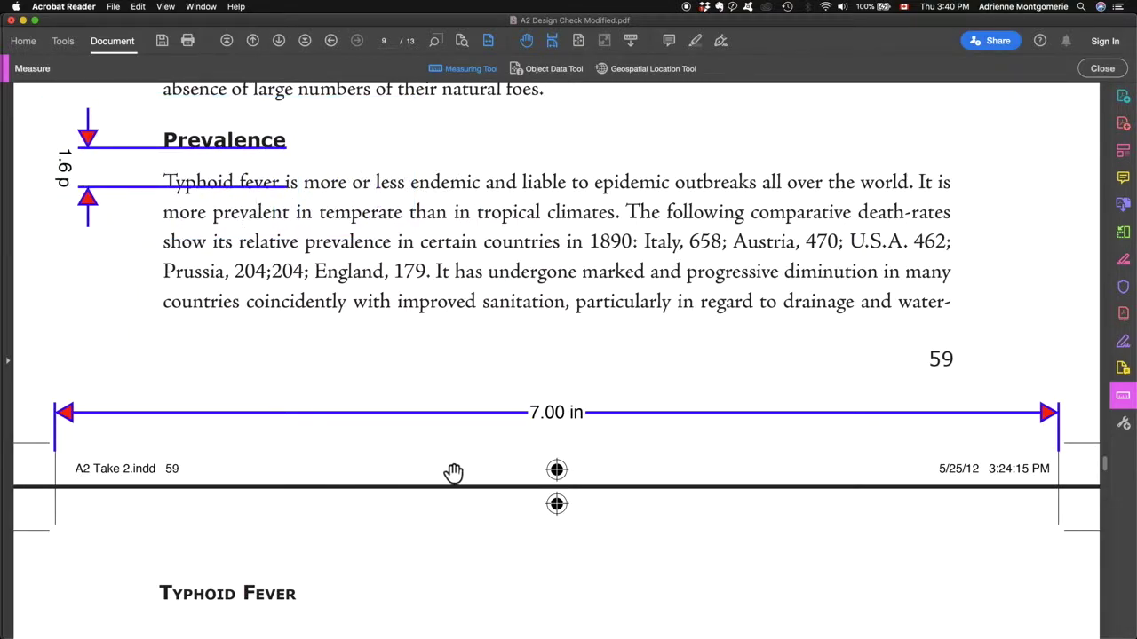
{"action": "left_click", "coordinate": [65, 180]}
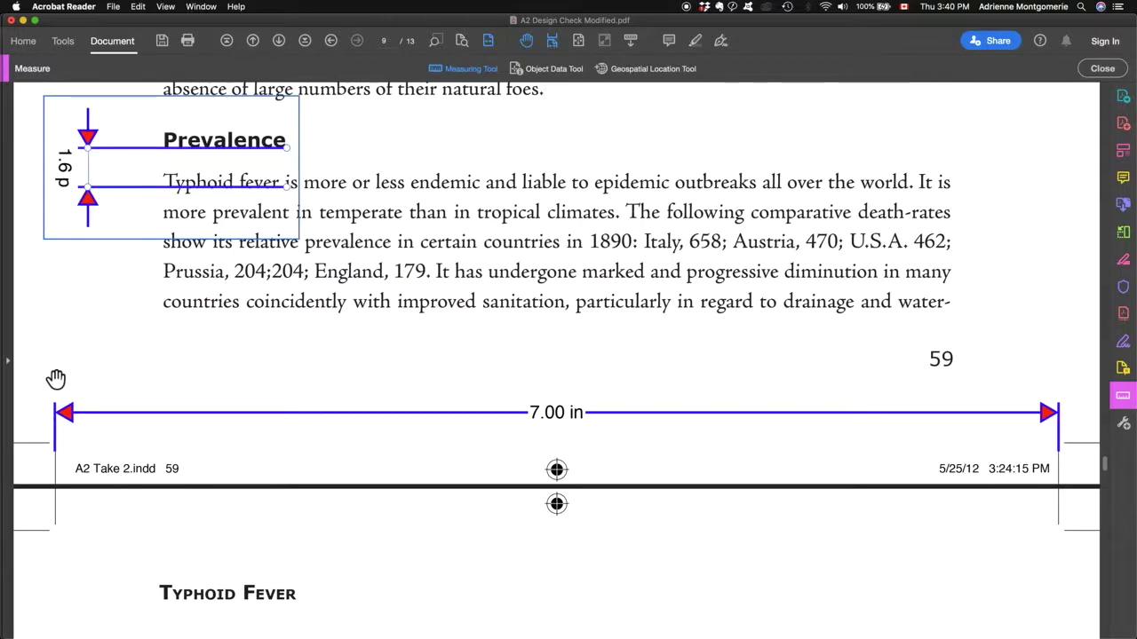
{"action": "key", "text": "Down"}
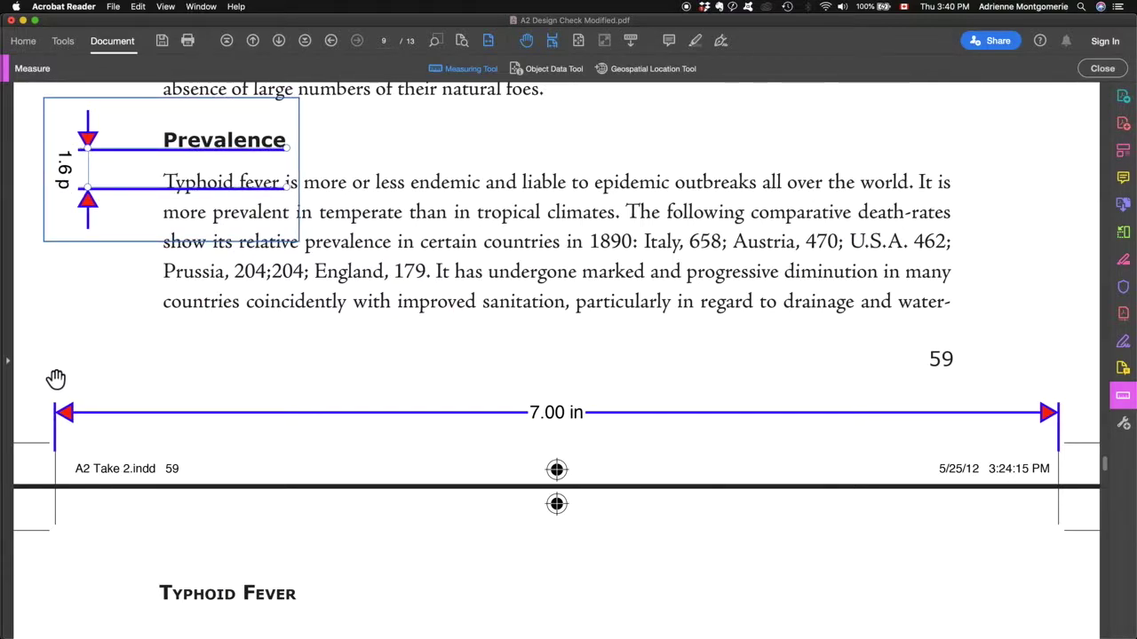
{"action": "key", "text": "Up"}
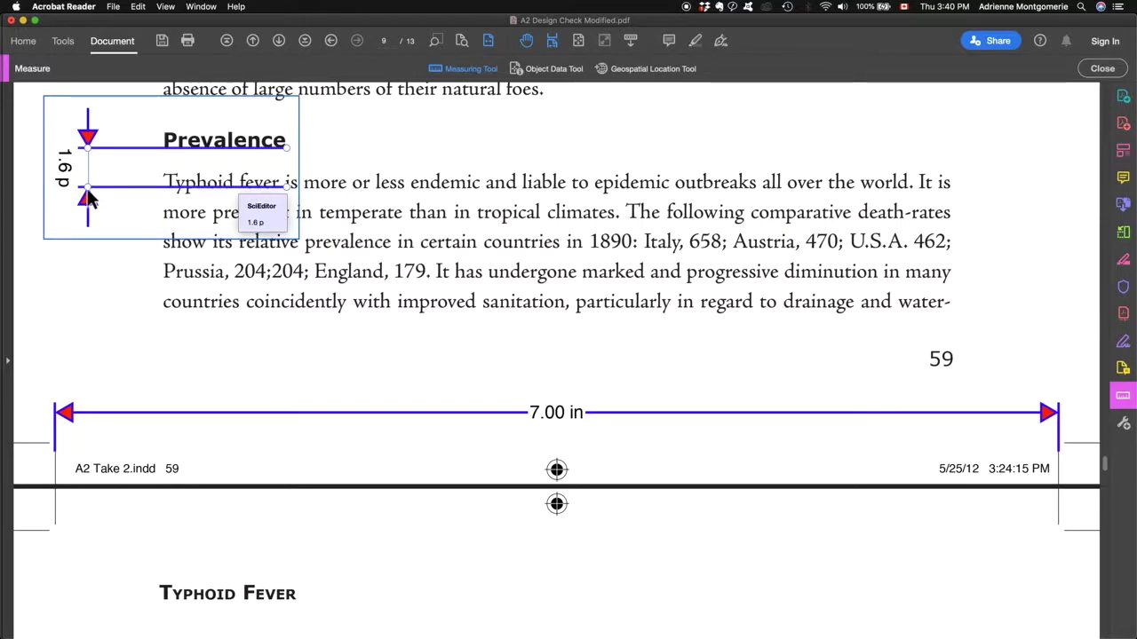
{"action": "mouse_move", "coordinate": [86, 186]}
{"action": "left_mouse_down"}
{"action": "mouse_move", "coordinate": [376, 160]}
{"action": "mouse_move", "coordinate": [430, 188]}
{"action": "left_mouse_up"}
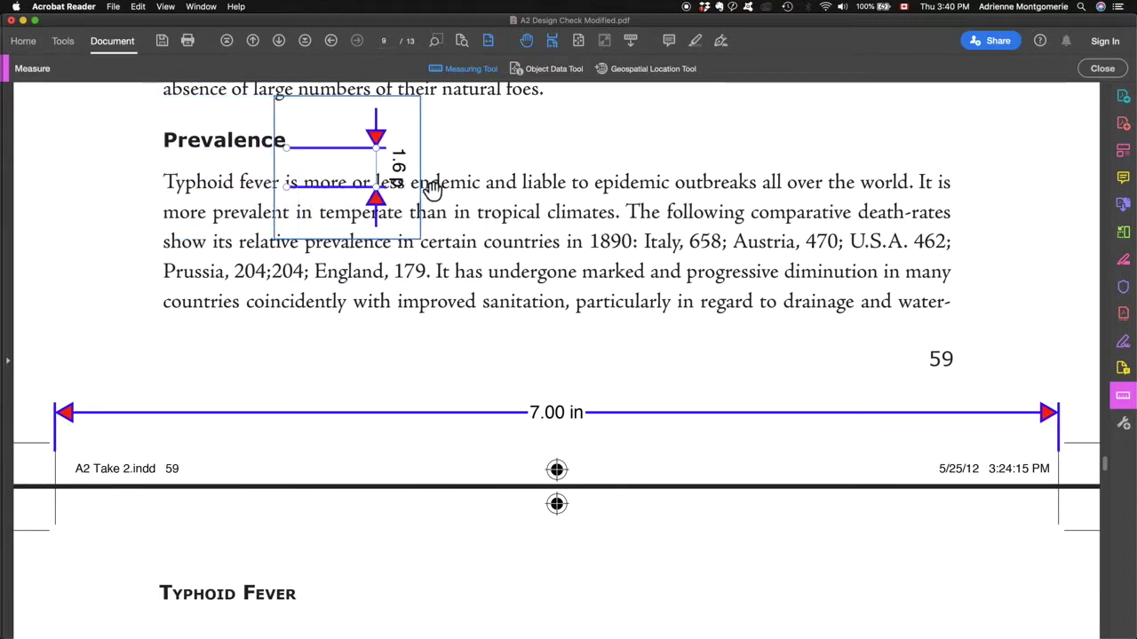
{"action": "left_click", "coordinate": [559, 152]}
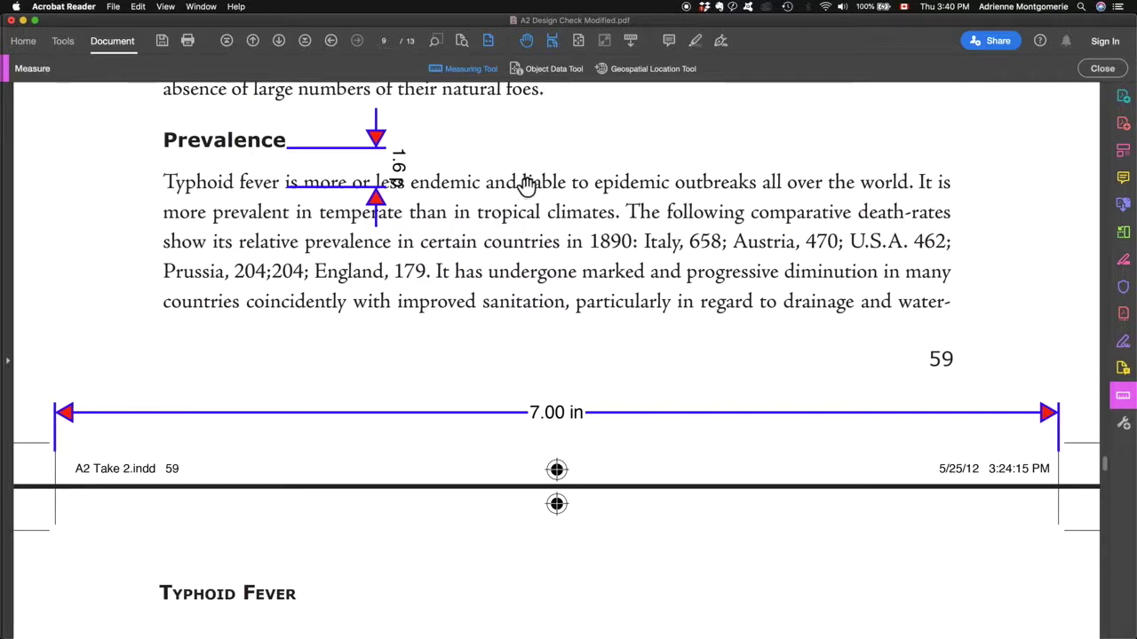
Step: Reactivate the Measuring Tool and set its scale ratio to 1 p = 12 pt
{"action": "left_click", "coordinate": [469, 69]}
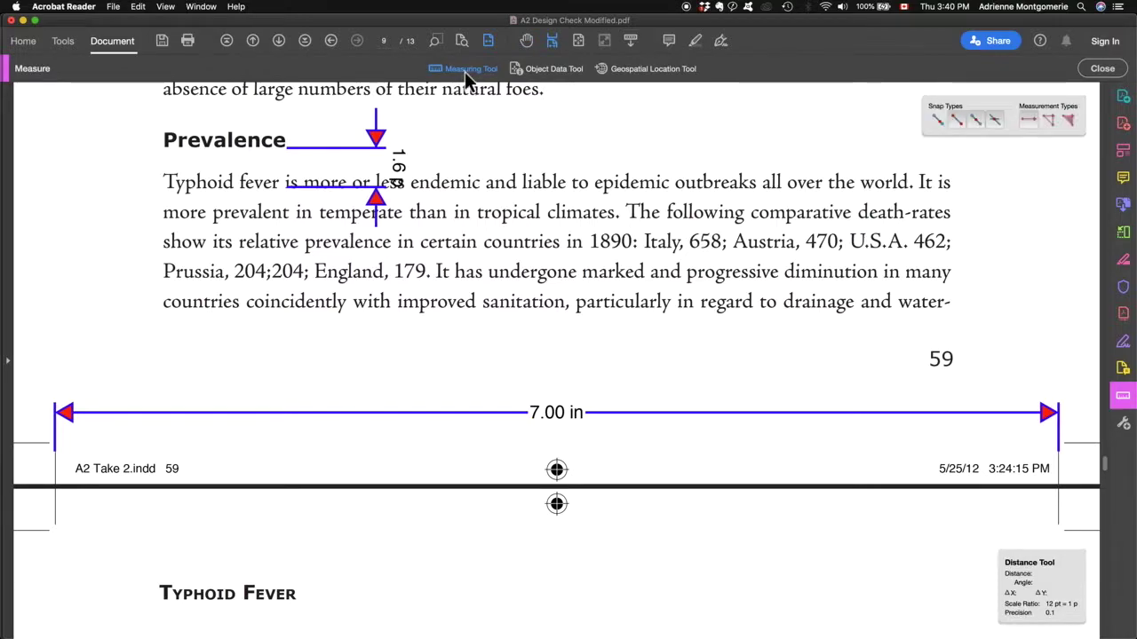
{"action": "right_click", "coordinate": [527, 133]}
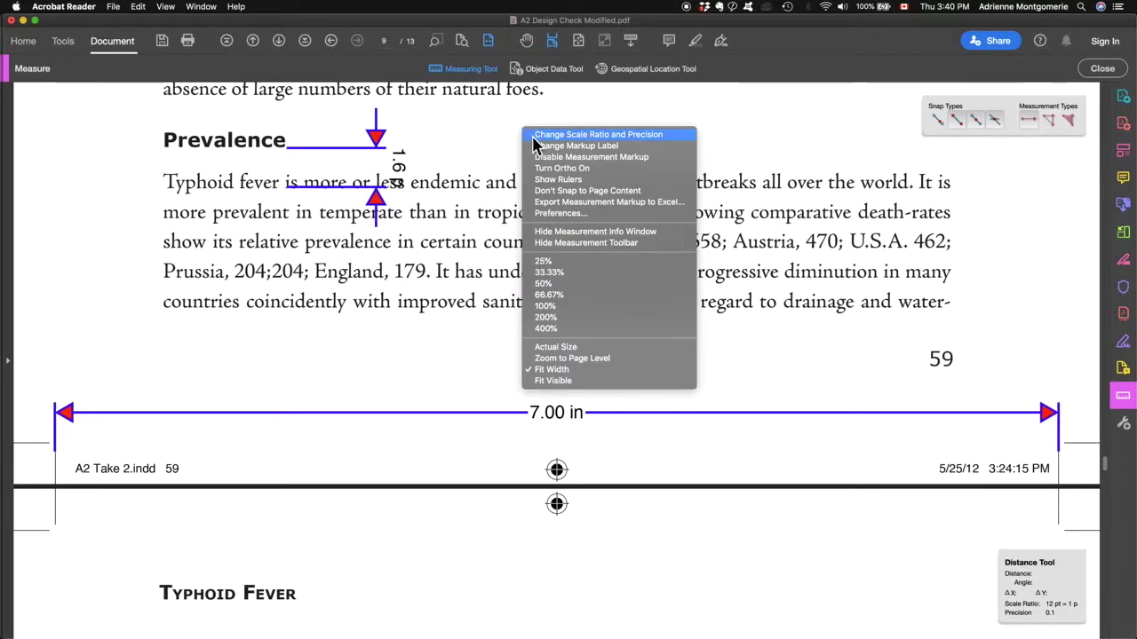
{"action": "left_click", "coordinate": [621, 140]}
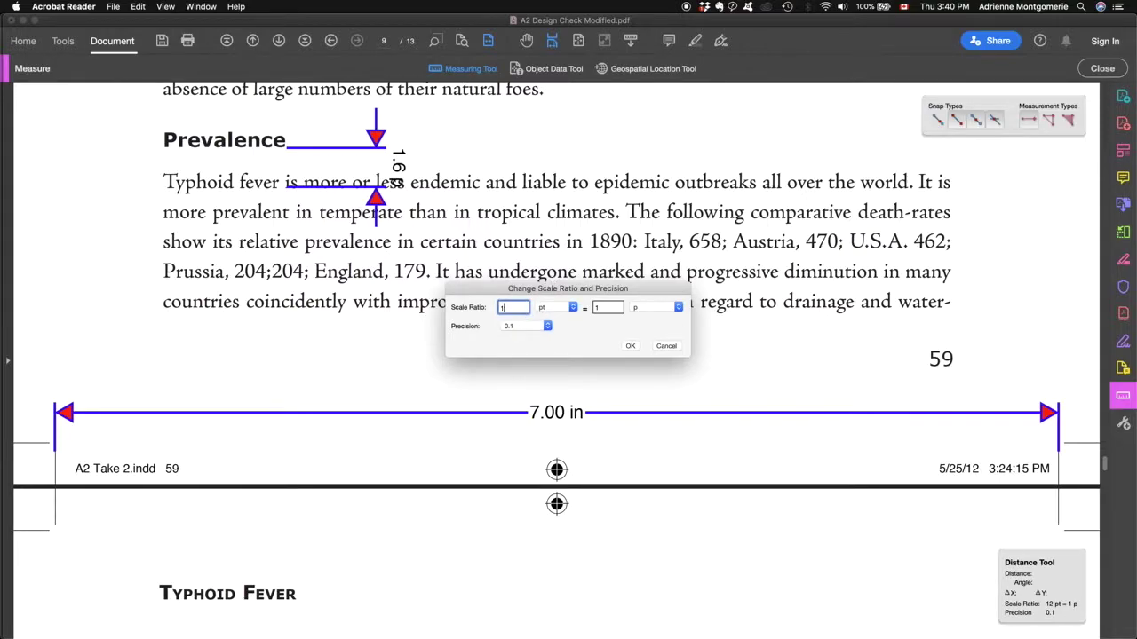
{"action": "left_click", "coordinate": [558, 308]}
{"action": "left_click", "coordinate": [562, 349]}
{"action": "left_click", "coordinate": [610, 309]}
{"action": "type", "text": "2"}
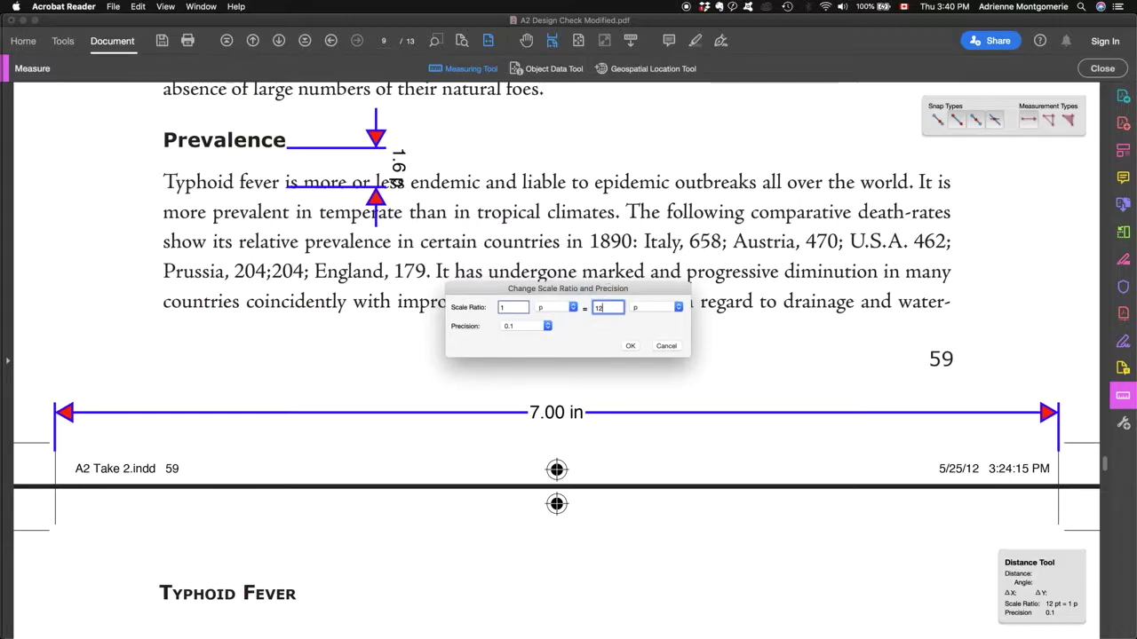
{"action": "left_click", "coordinate": [675, 308]}
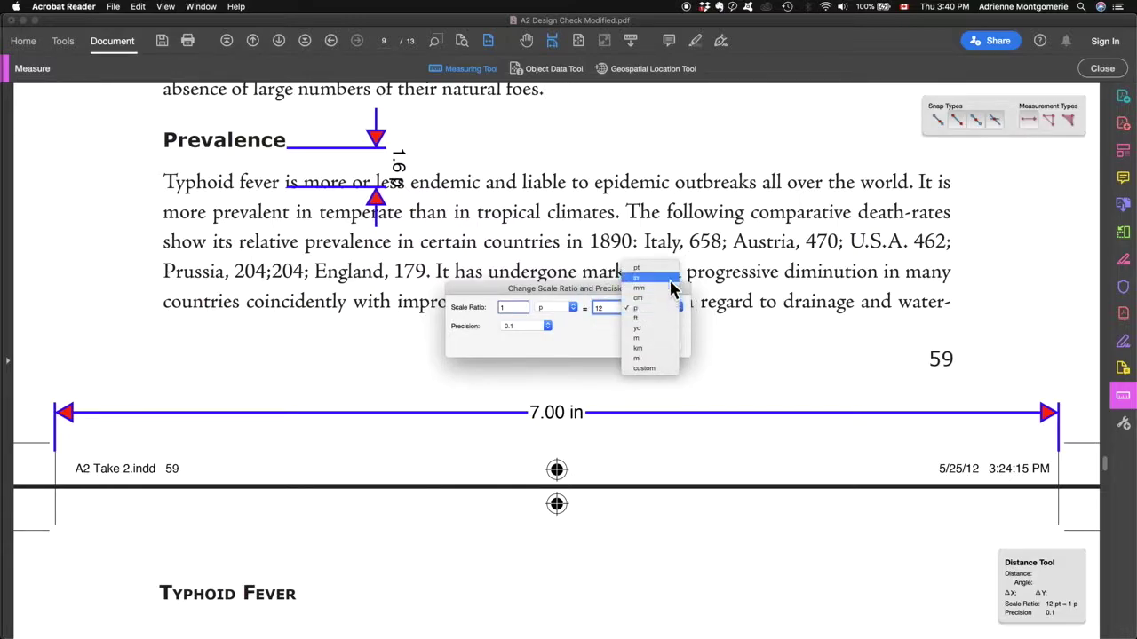
{"action": "left_click", "coordinate": [670, 269]}
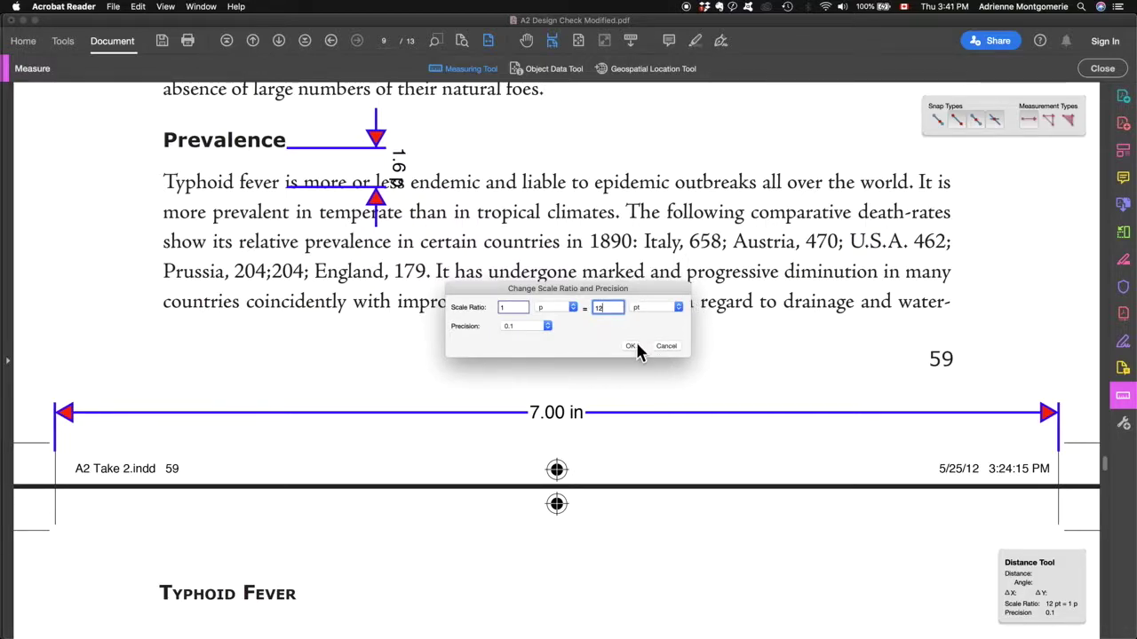
Step: Check the available precision options, keep precision at 0.1, and apply the 1 p = 12 pt scale ratio
{"action": "left_click", "coordinate": [549, 327]}
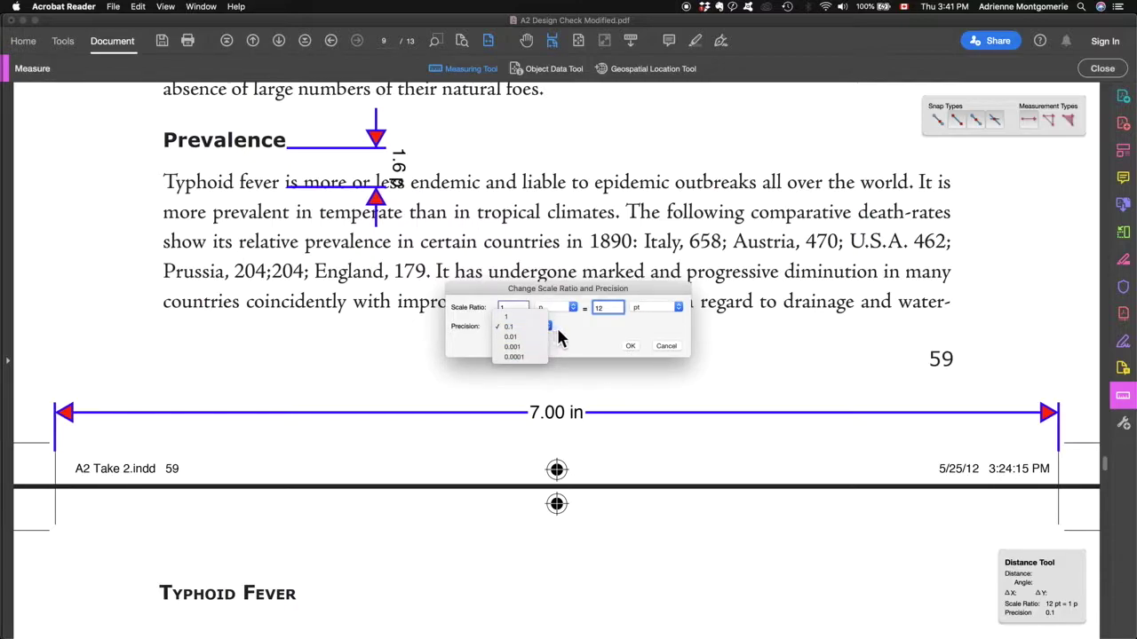
{"action": "left_click", "coordinate": [592, 337]}
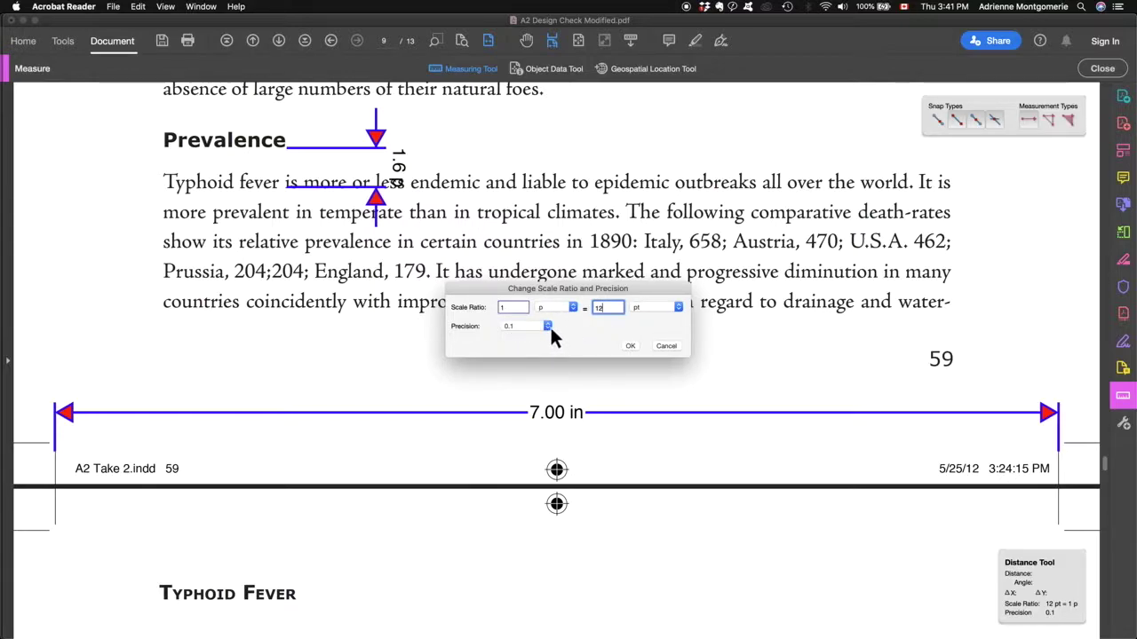
{"action": "left_click", "coordinate": [550, 325]}
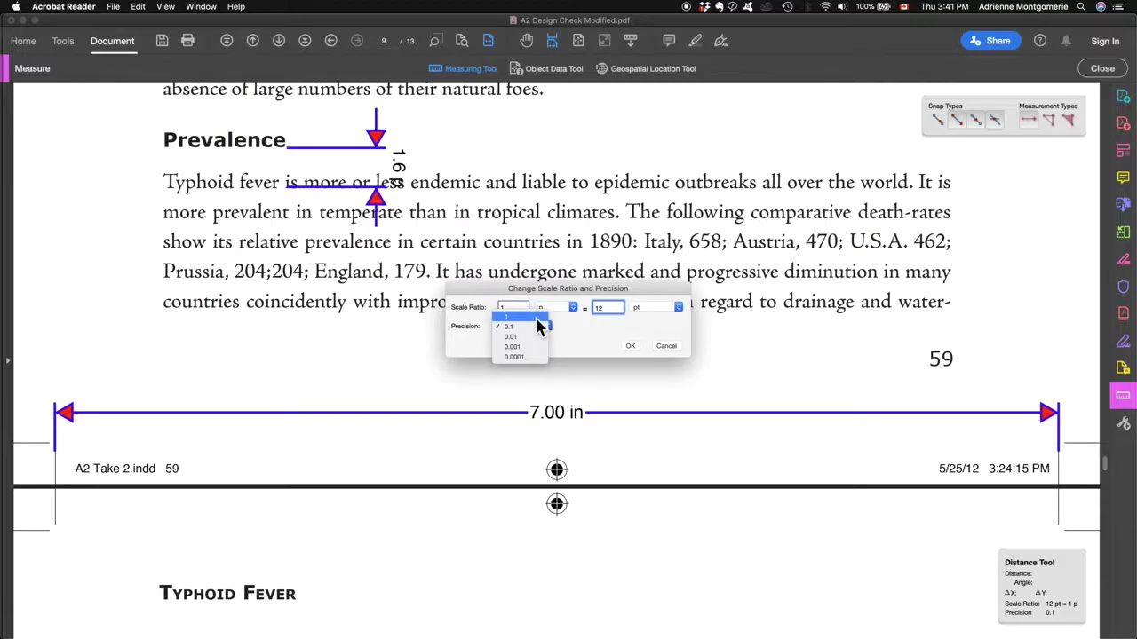
{"action": "left_click", "coordinate": [624, 345]}
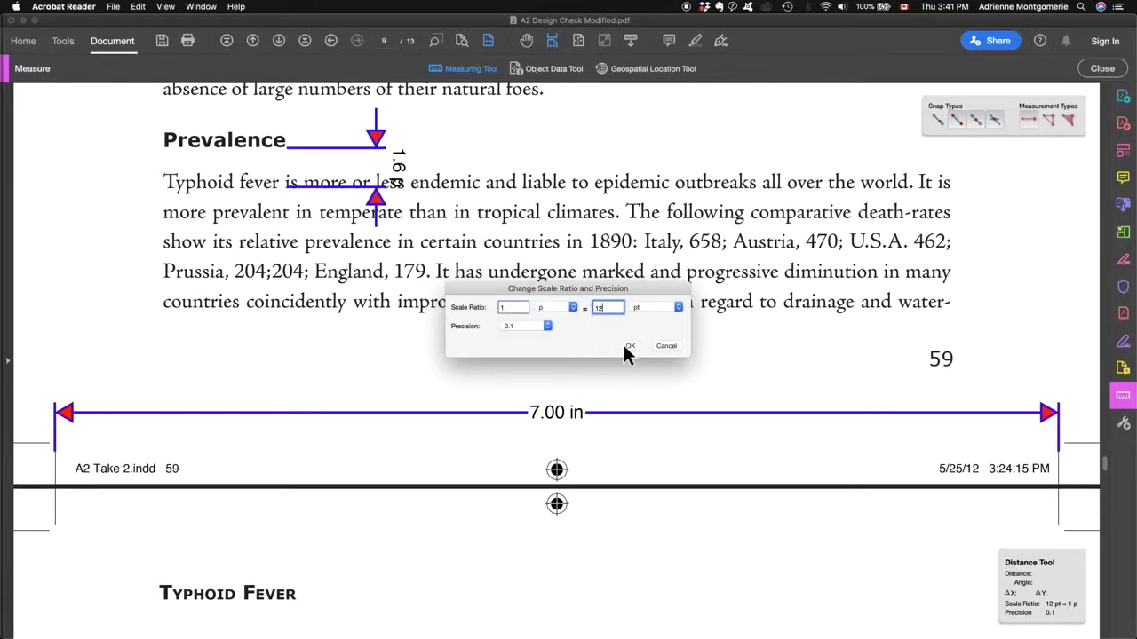
{"action": "left_click", "coordinate": [627, 348]}
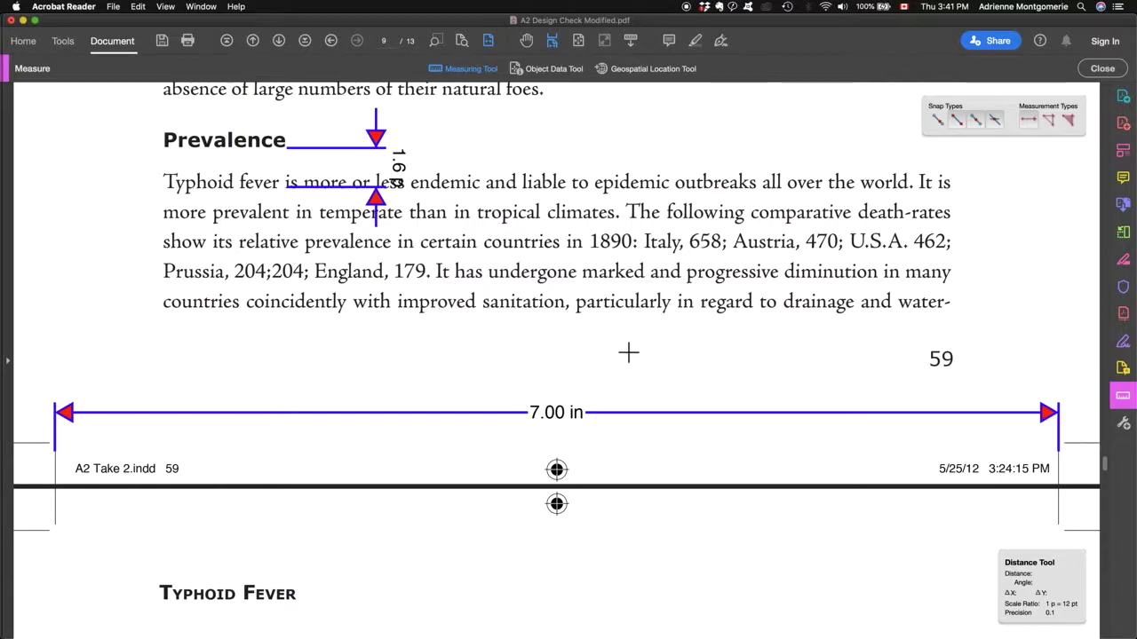
Step: Measure the vertical spacing from the Prevalence heading's baseline to the first body line's baseline, placing the dimension in the page's left margin
{"action": "left_click", "coordinate": [166, 151]}
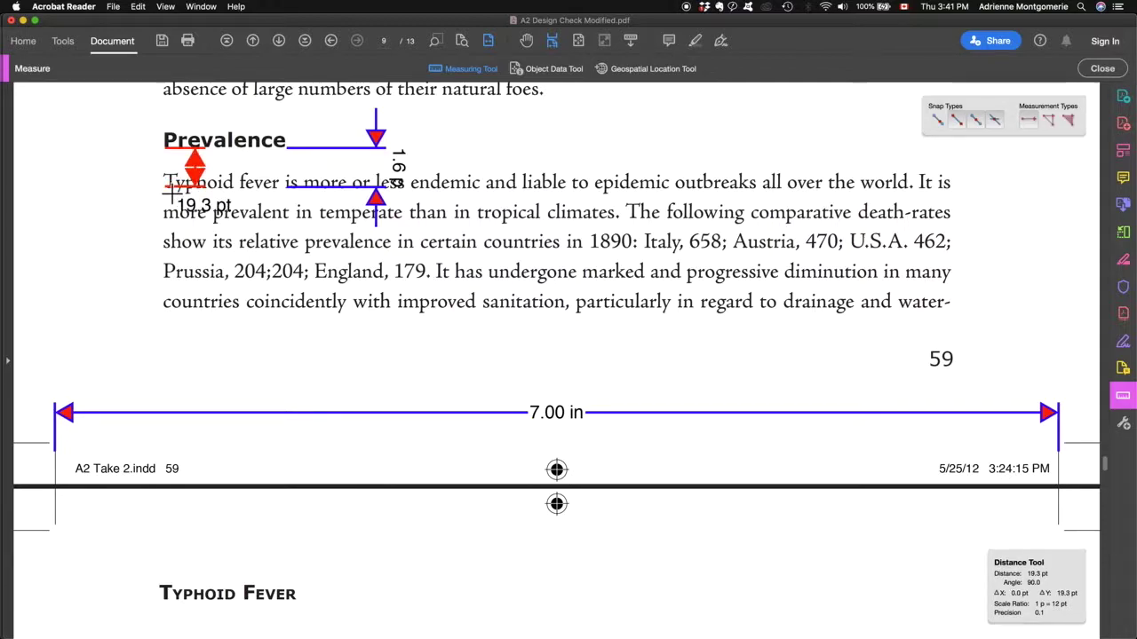
{"action": "left_click", "coordinate": [168, 189]}
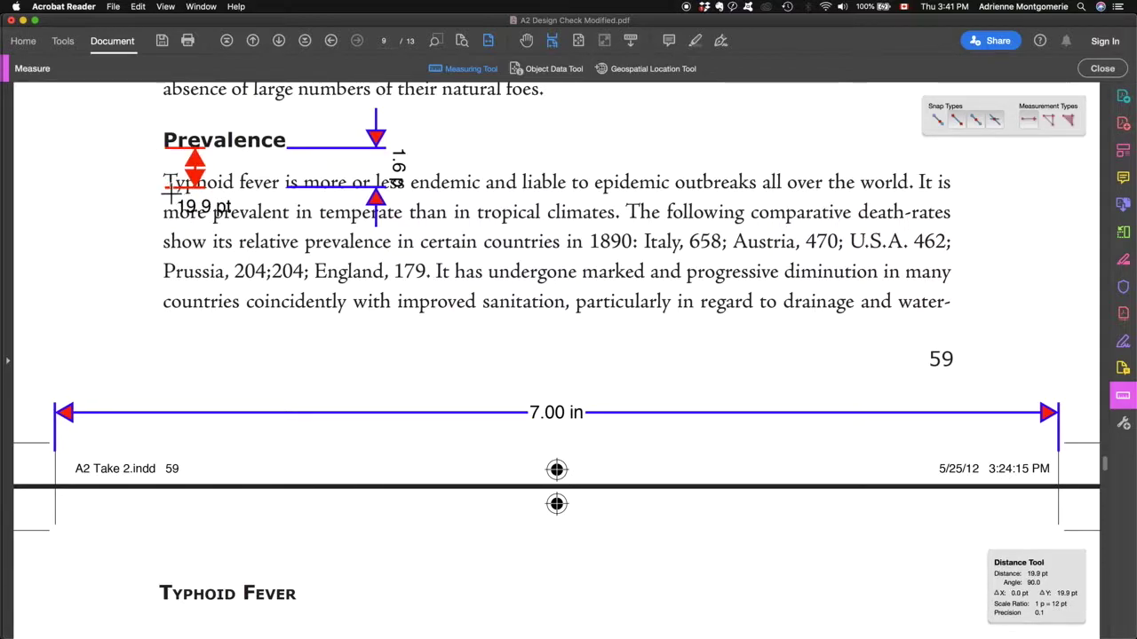
{"action": "left_click", "coordinate": [169, 191]}
{"action": "left_click", "coordinate": [84, 172]}
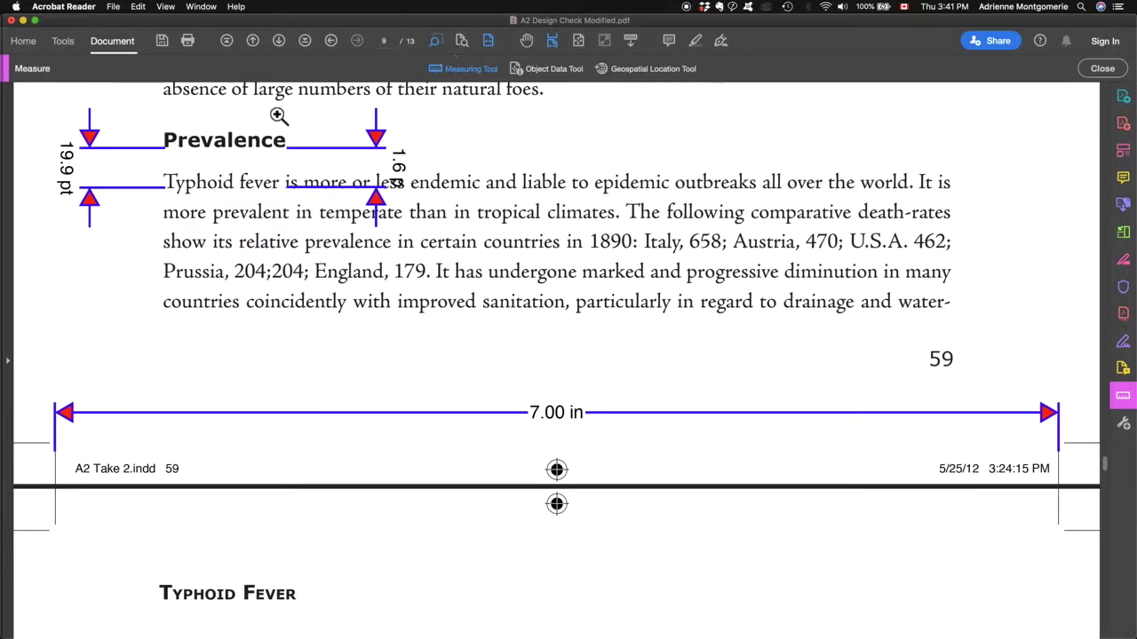
Step: Nudge the lower endpoint of the left-margin heading measurement slightly down, setting the spacing to about 20.4 pt
{"action": "left_click_drag", "start_coordinate": [40, 98], "coordinate": [446, 270]}
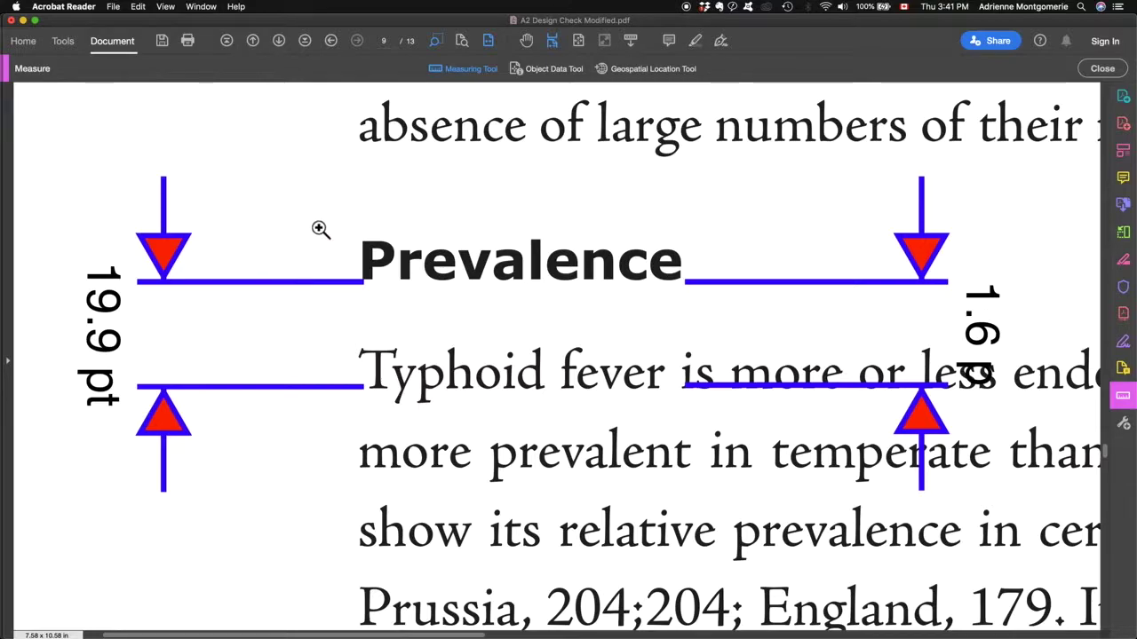
{"action": "left_click", "coordinate": [526, 40]}
{"action": "left_click", "coordinate": [121, 308]}
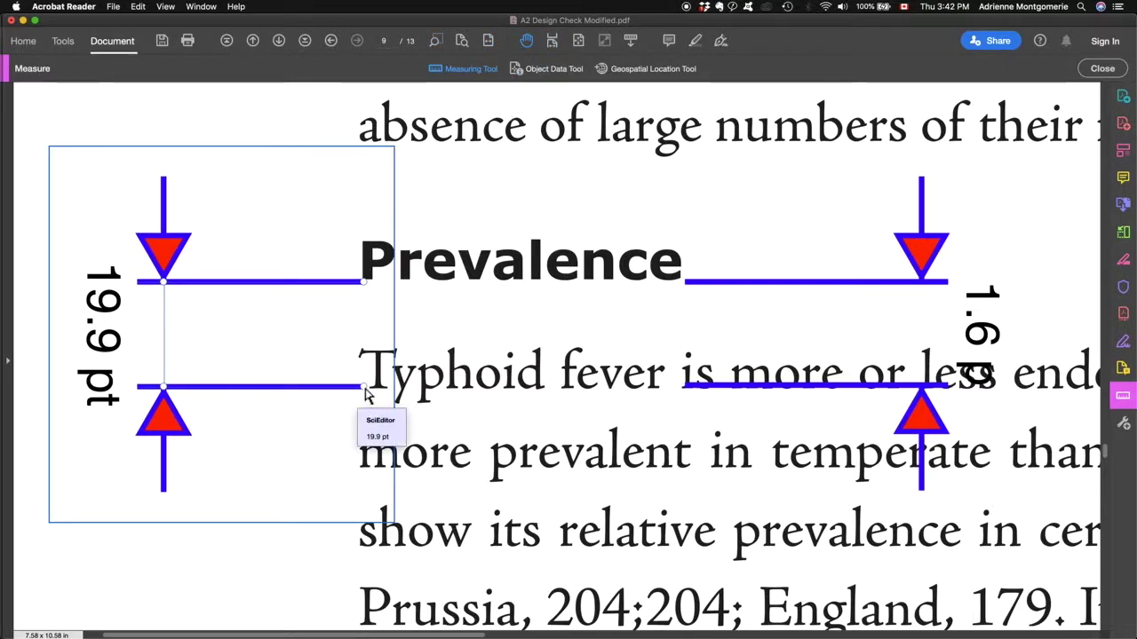
{"action": "left_click_drag", "start_coordinate": [364, 387], "coordinate": [365, 391]}
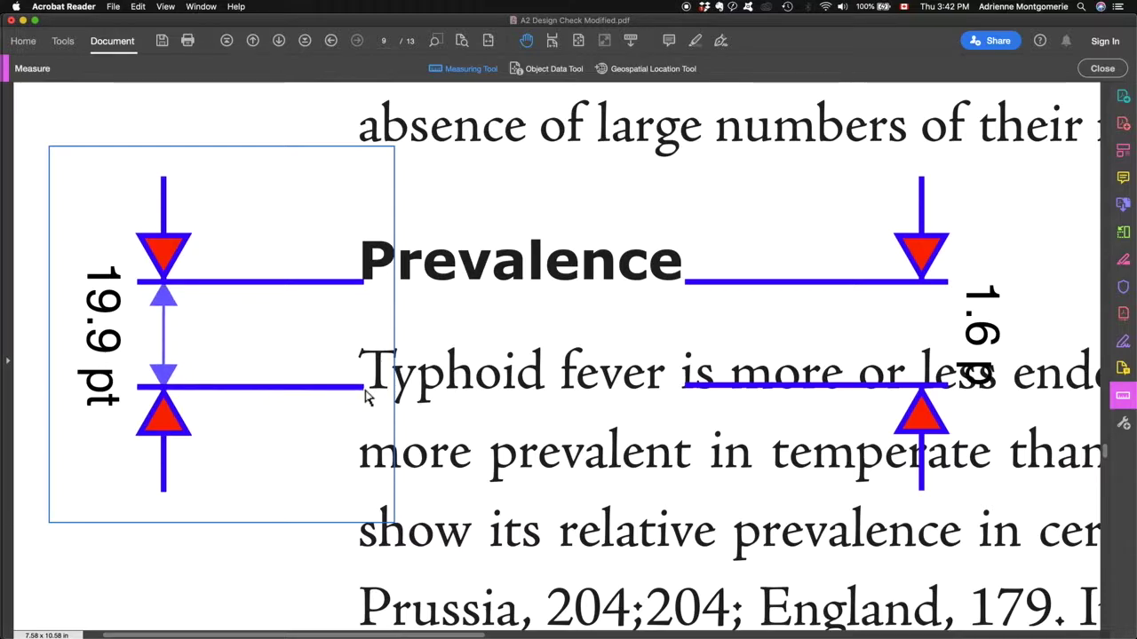
{"action": "left_click_drag", "start_coordinate": [365, 391], "coordinate": [366, 392]}
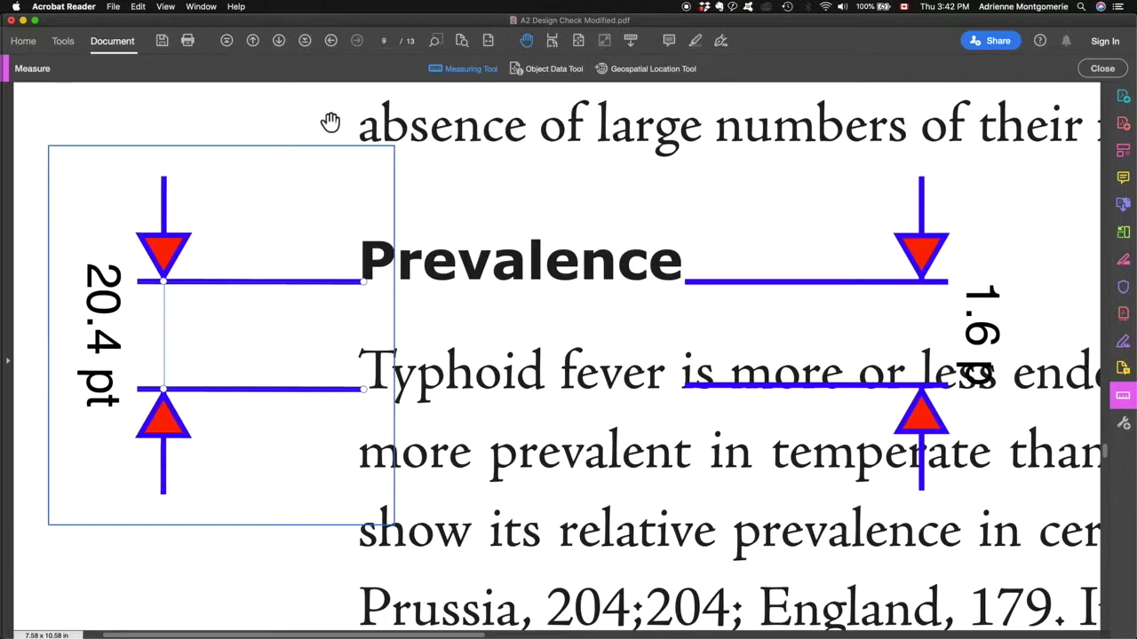
Step: Reactivate the Measuring Tool and set its scale ratio to 1 in = 1 in
{"action": "left_click", "coordinate": [552, 43]}
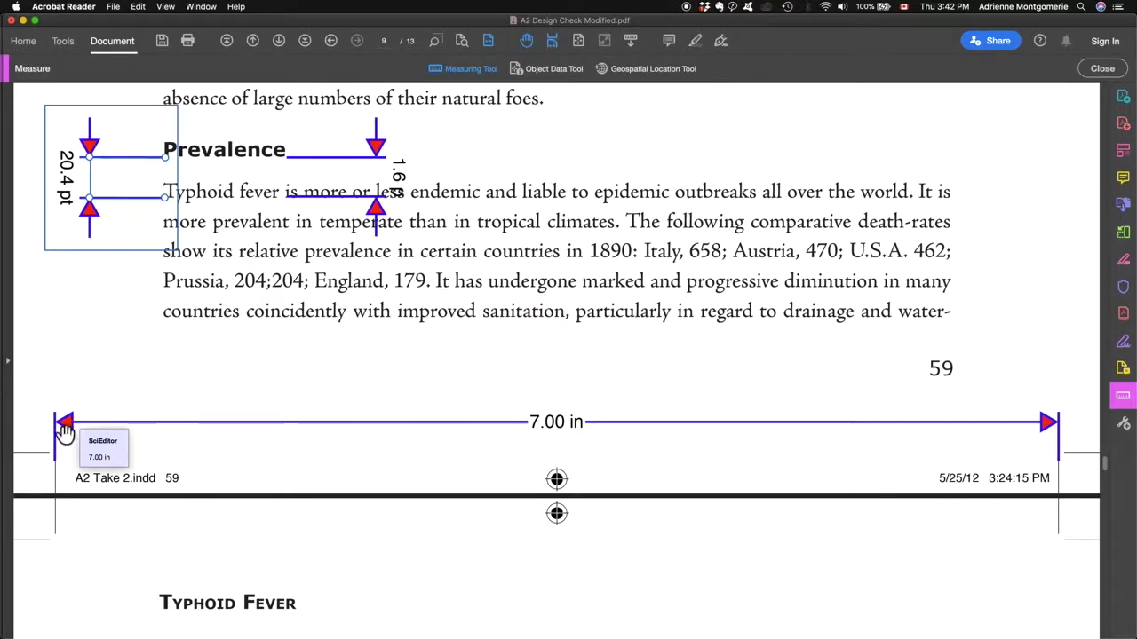
{"action": "right_click", "coordinate": [627, 348]}
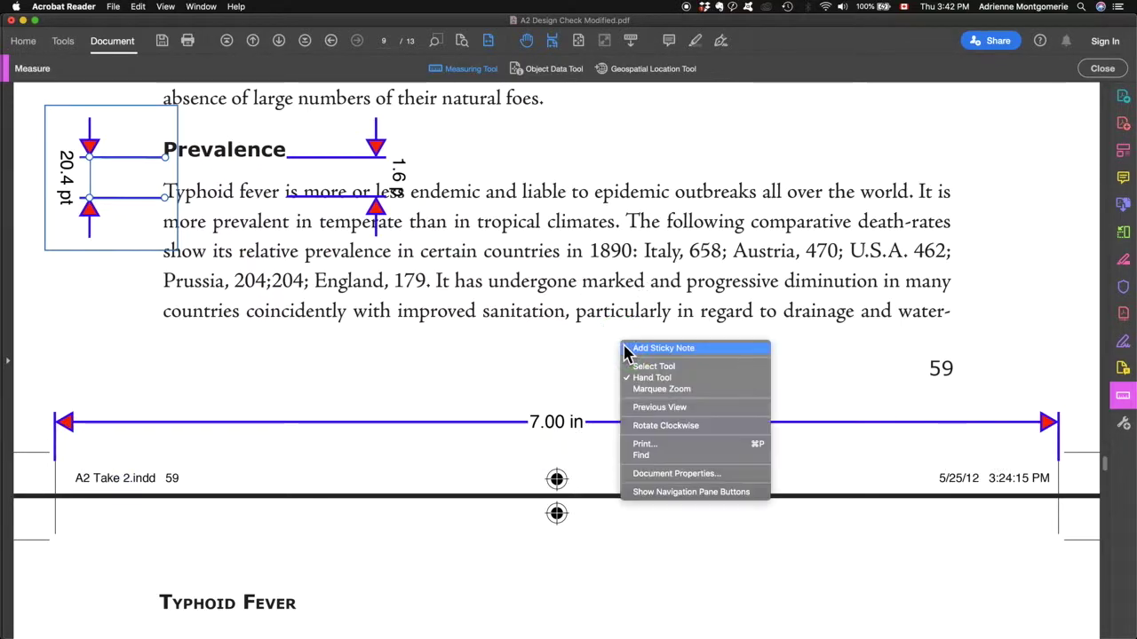
{"action": "left_click", "coordinate": [506, 155]}
{"action": "left_click", "coordinate": [461, 69]}
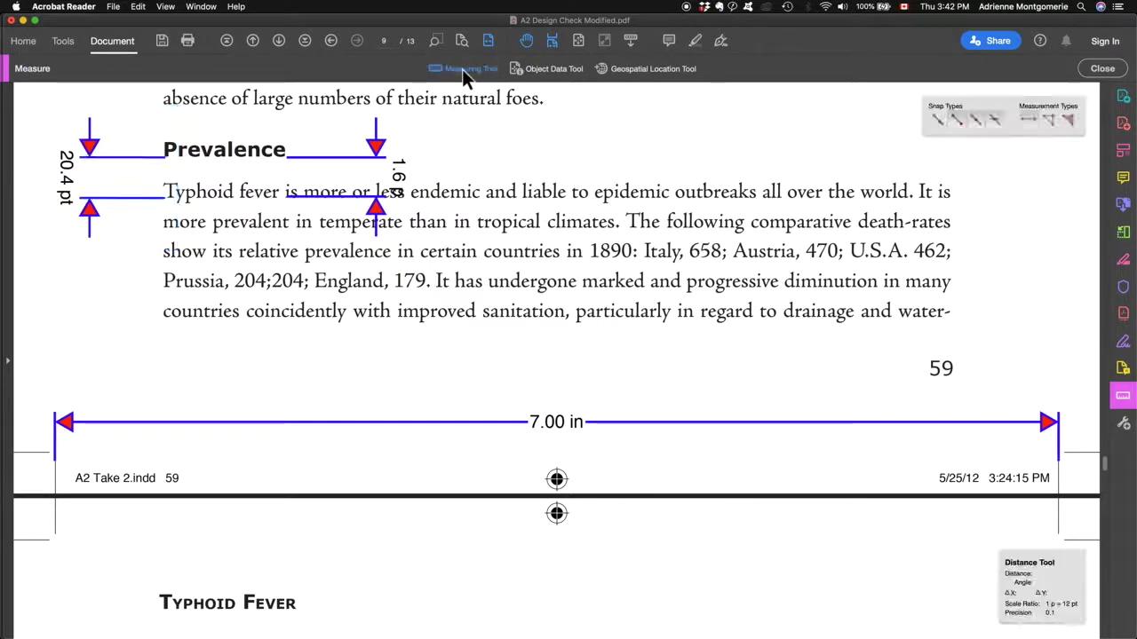
{"action": "right_click", "coordinate": [536, 350]}
{"action": "left_click", "coordinate": [556, 351]}
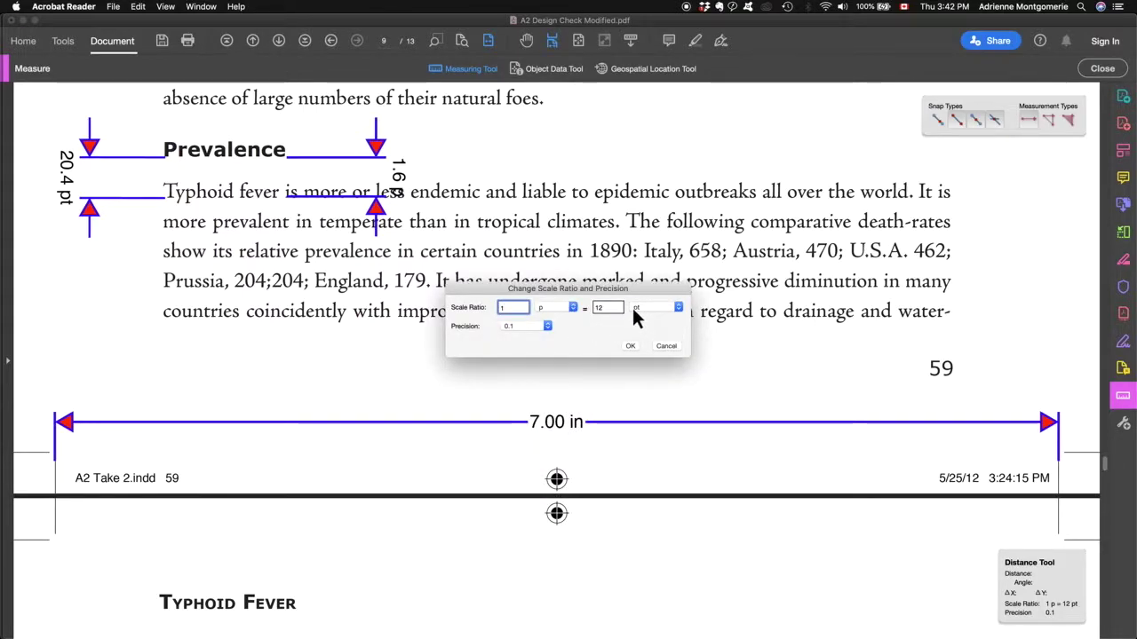
{"action": "left_click", "coordinate": [556, 307]}
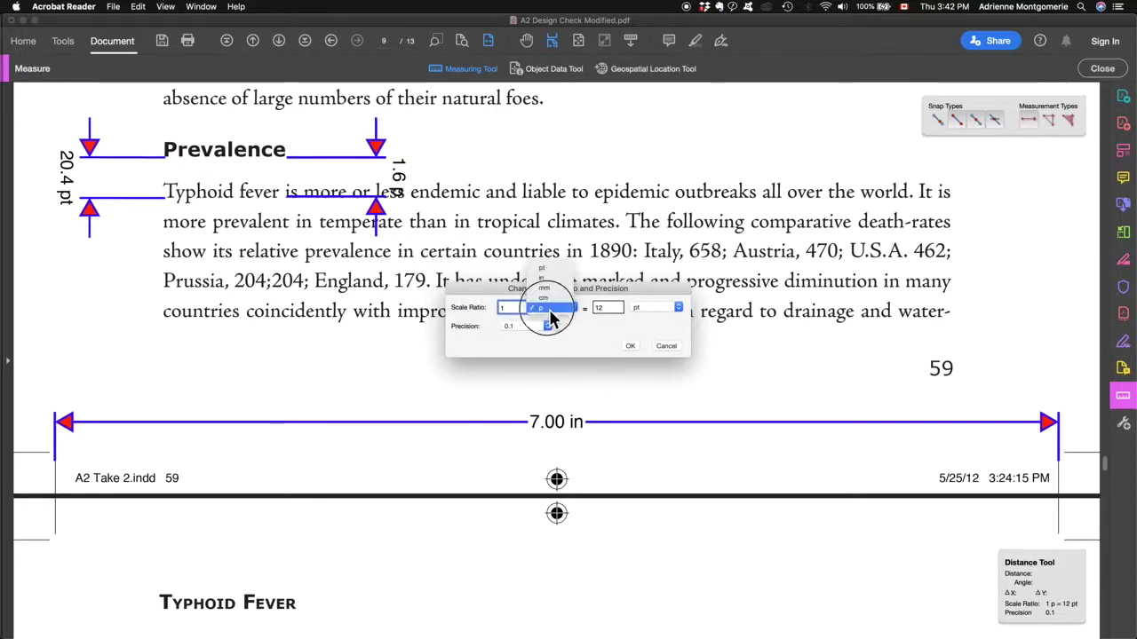
{"action": "left_click", "coordinate": [663, 308]}
{"action": "left_click", "coordinate": [662, 316]}
{"action": "double_click", "coordinate": [611, 309]}
{"action": "type", "text": "1"}
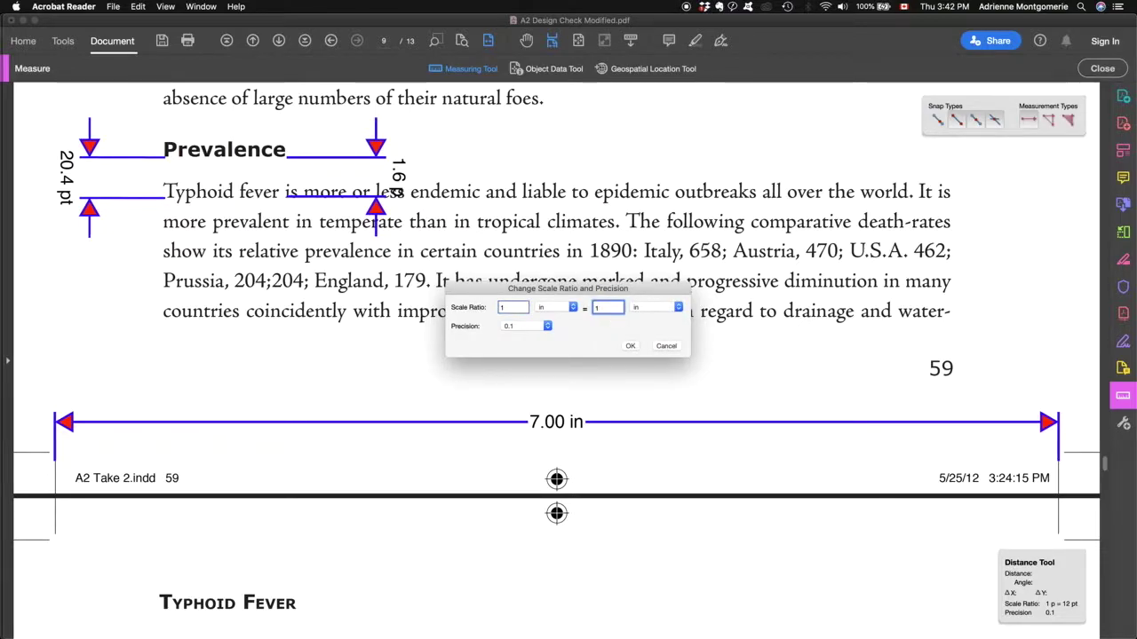
{"action": "key", "text": "Return"}
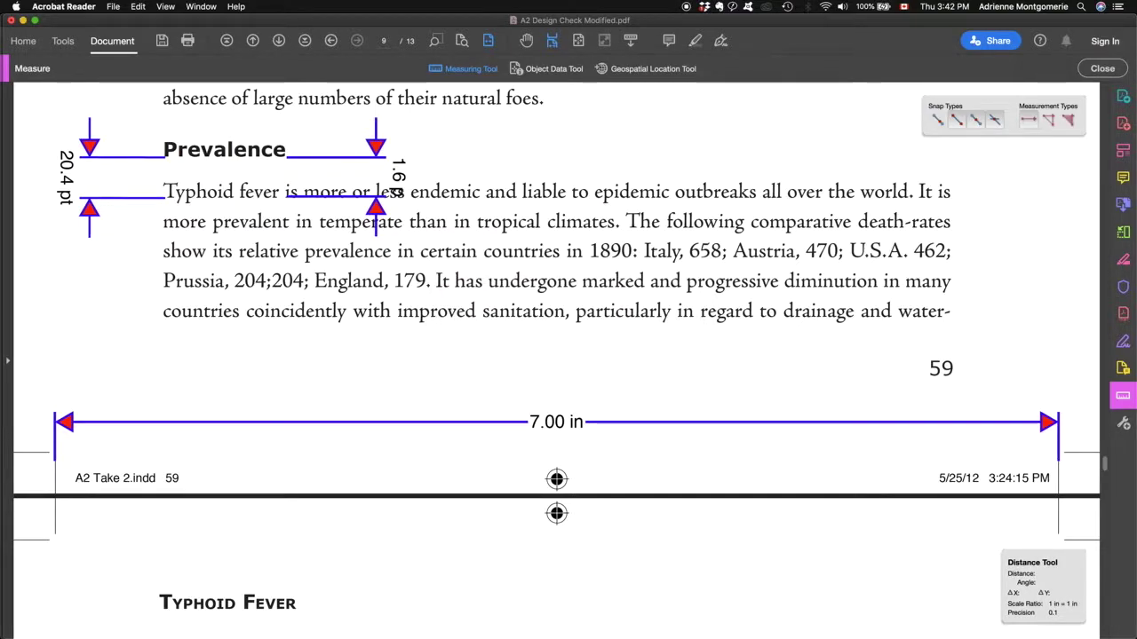
Step: Measure the horizontal distance from the right edge of page number 59 to the page's trim edge, placing the dimension just below the number
{"action": "left_click", "coordinate": [952, 363]}
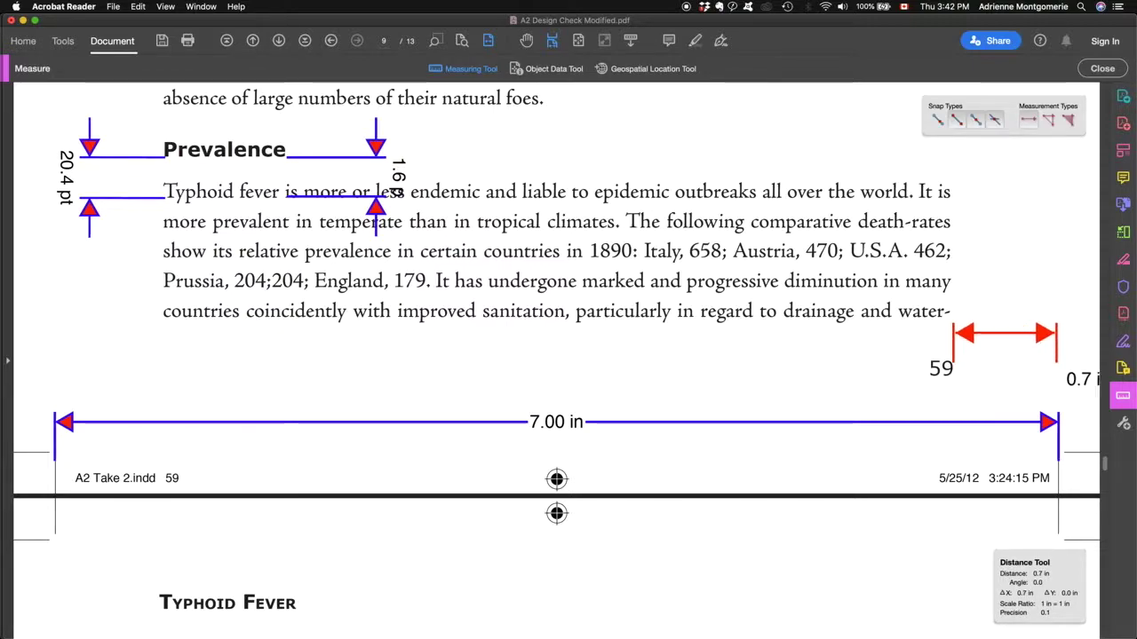
{"action": "left_click", "coordinate": [1055, 362]}
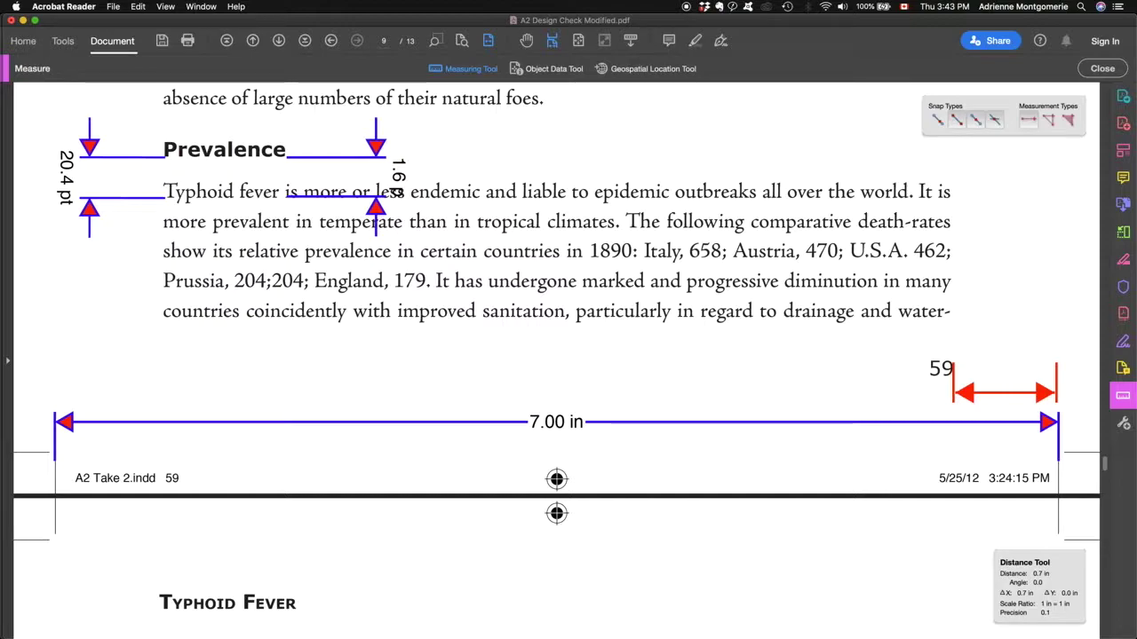
{"action": "left_click", "coordinate": [1004, 399]}
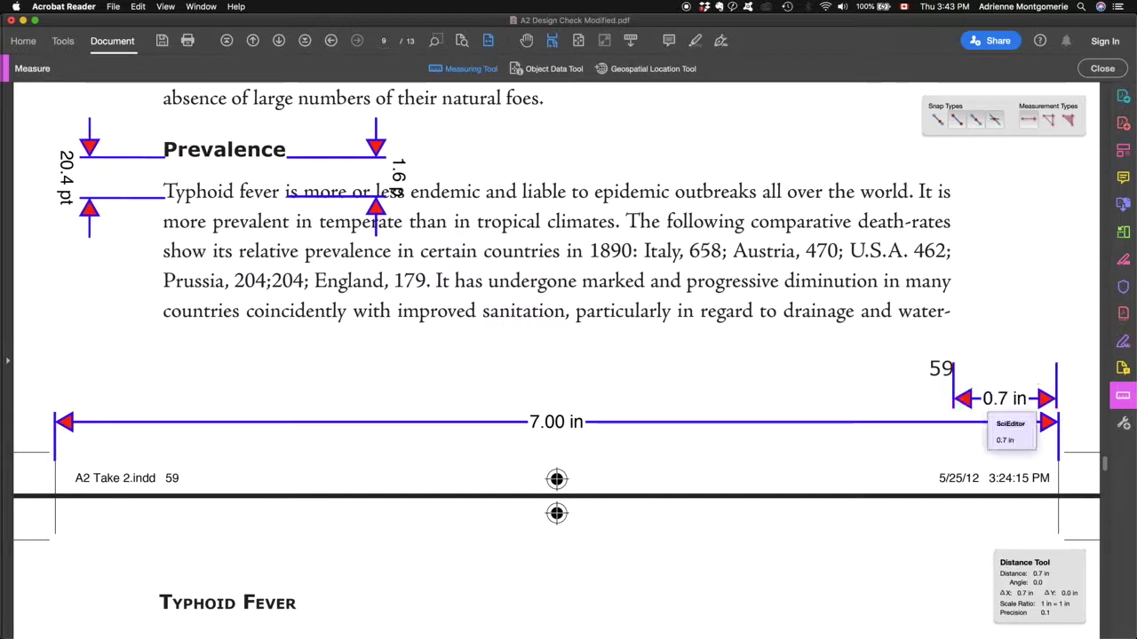